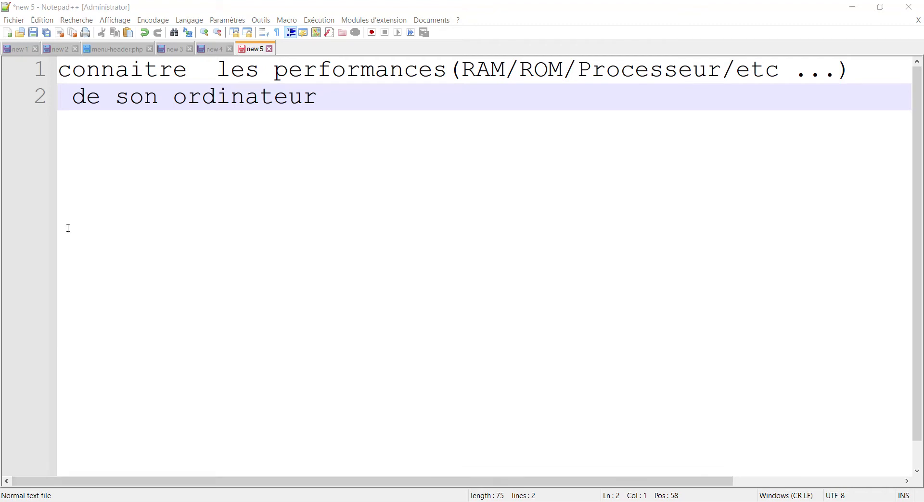
Step: Search for "info", open Informations système in a maximized window, and review the system summary
key("super")
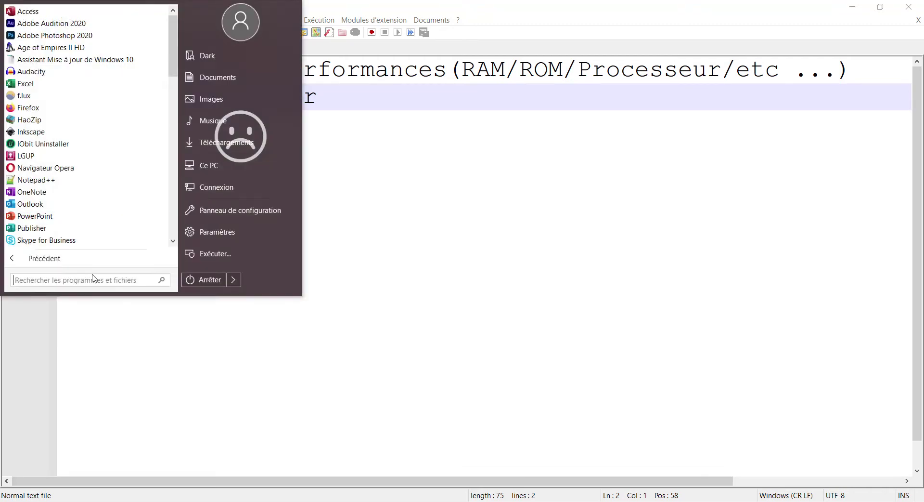
type("in")
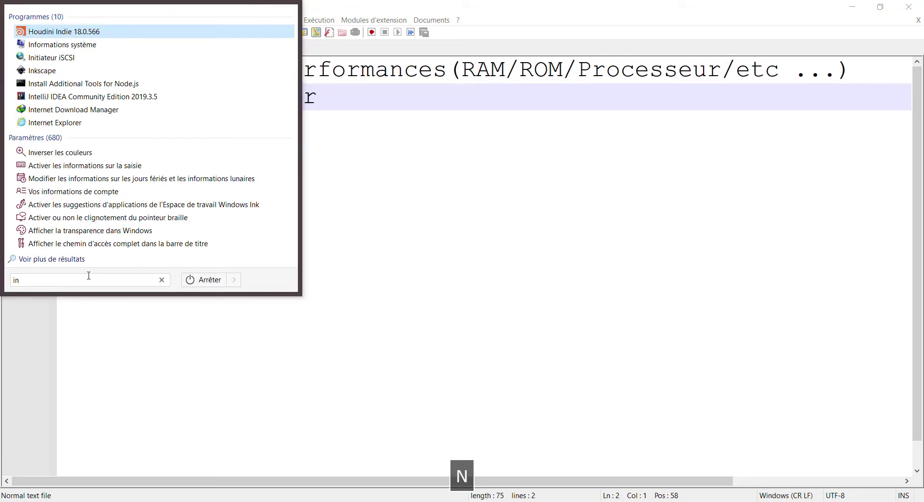
type("fo")
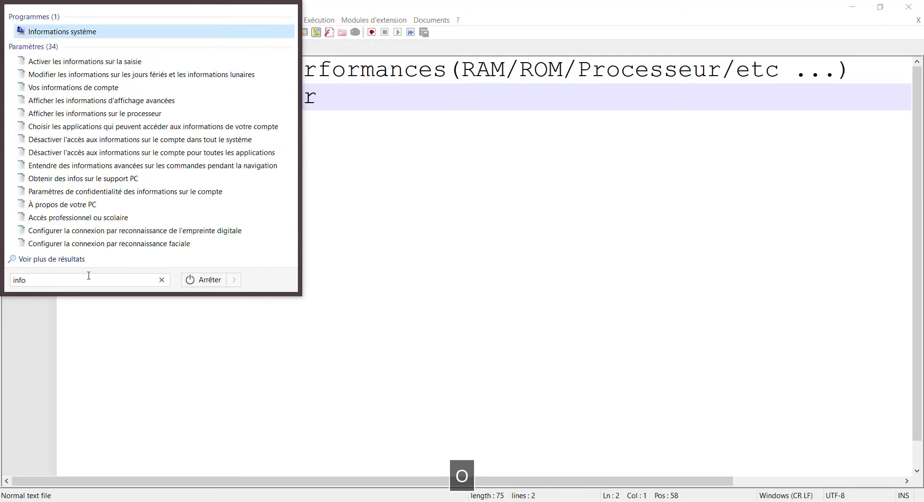
left_click(58, 31)
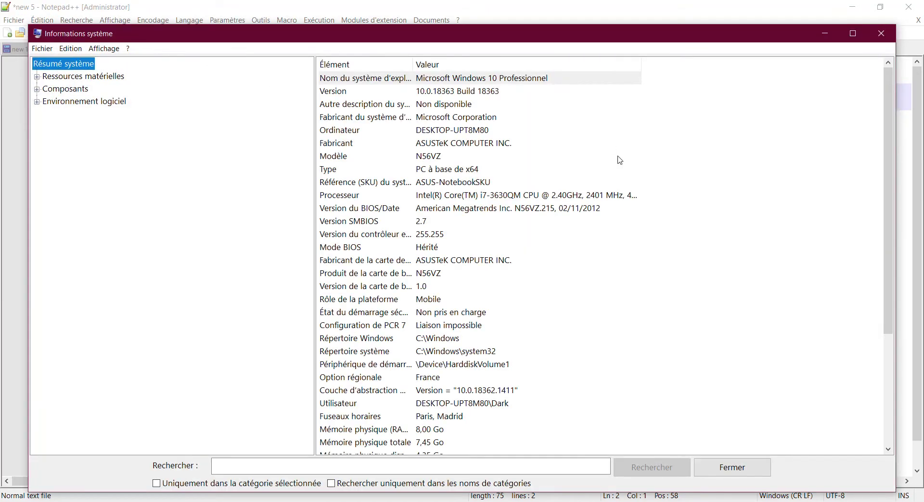
left_click(853, 33)
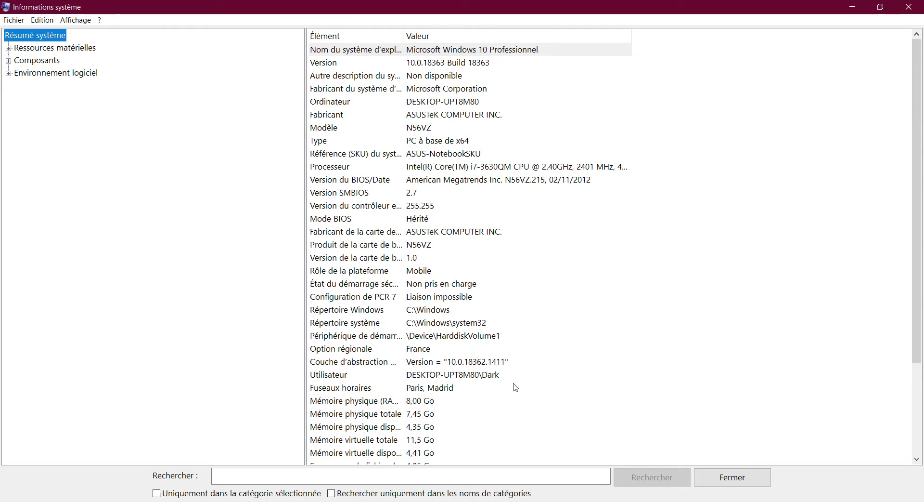
left_click_drag(917, 219, 922, 310)
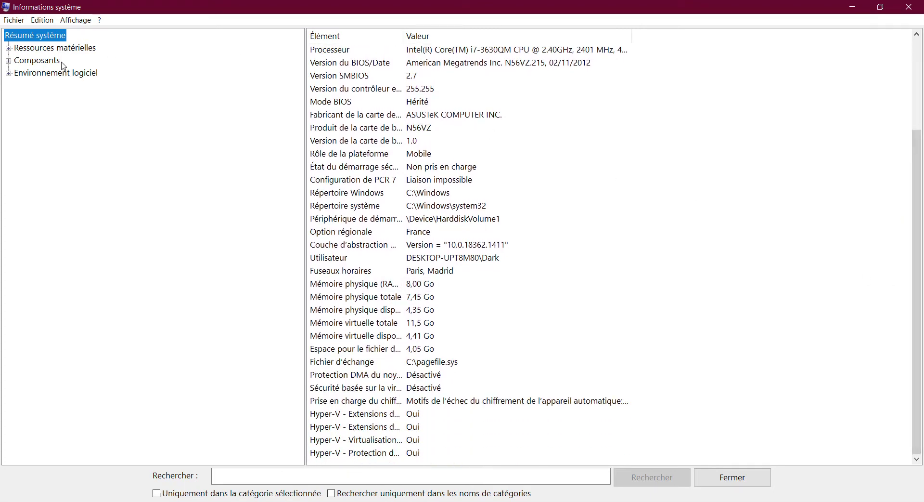
Step: Expand Ressources matérielles and examine the Mémoire resources, including the Intel(R) HD Graphics 4000 entries
left_click(7, 48)
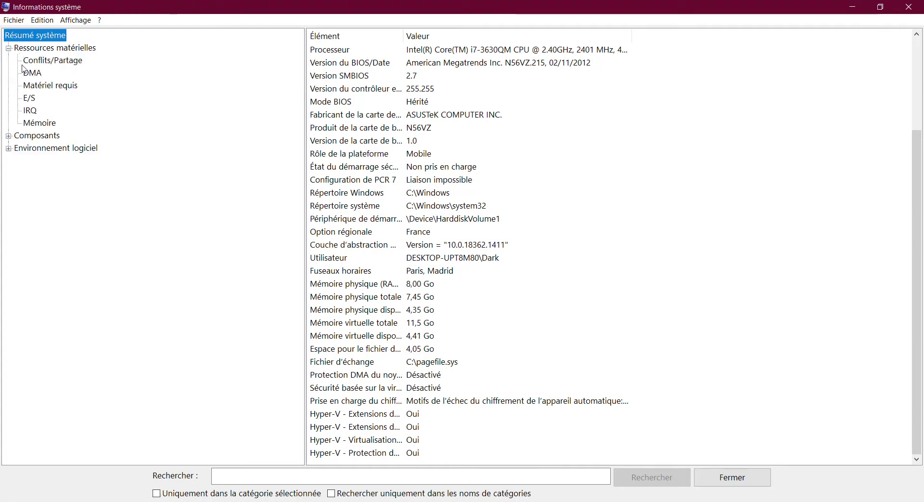
left_click(32, 125)
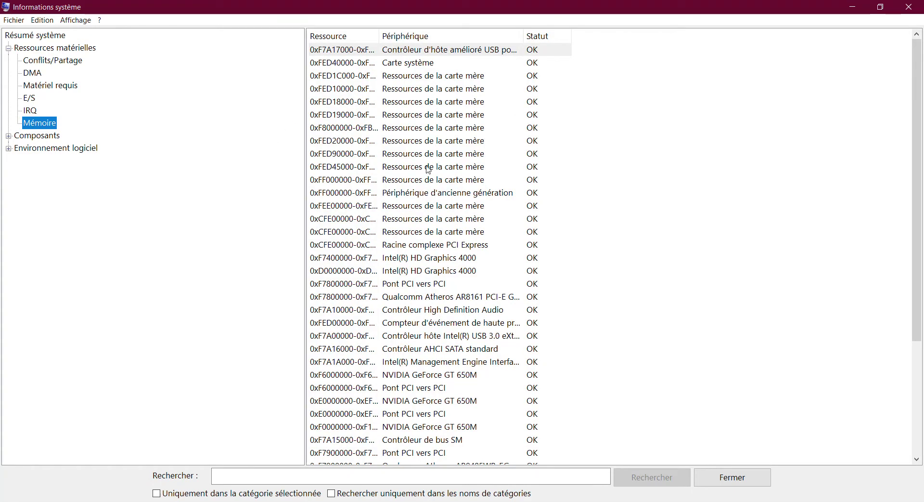
mouse_move(919, 207)
left_mouse_down()
mouse_move(922, 320)
mouse_move(921, 207)
left_mouse_up()
left_click(400, 244)
left_click(402, 258)
left_click(418, 270)
left_click(417, 258)
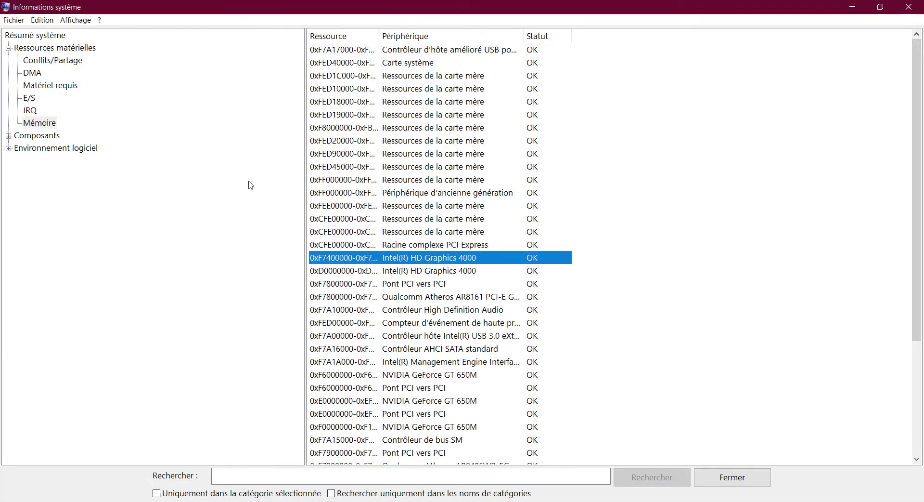
Step: Examine the Disques details in the Stockage branch of Composants, including capacity and partitions, and close Informations système
left_click(12, 148)
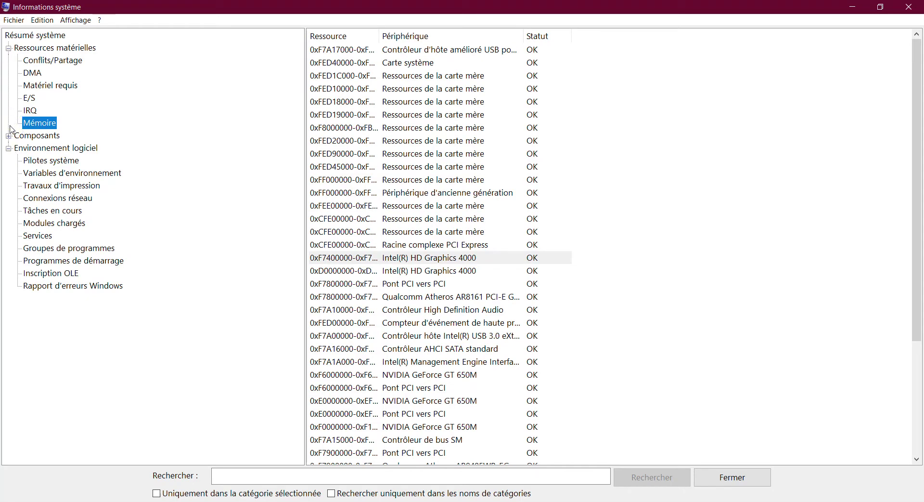
left_click(9, 136)
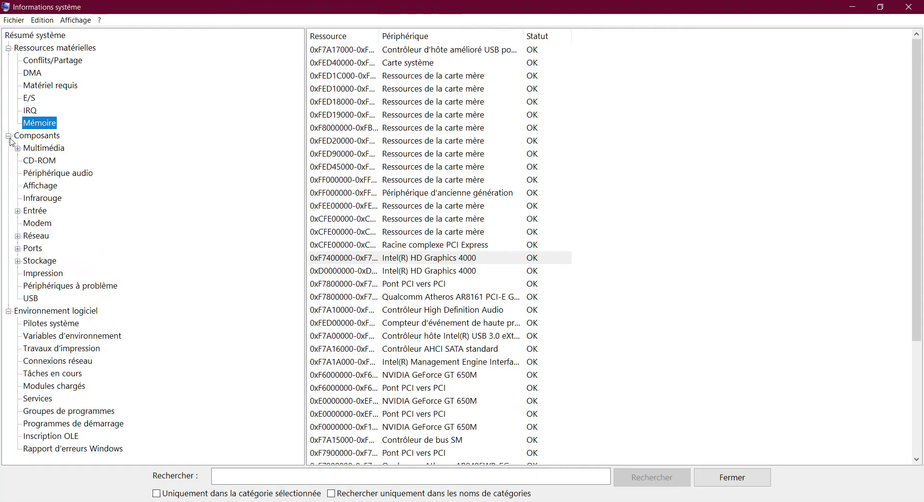
left_click(17, 261)
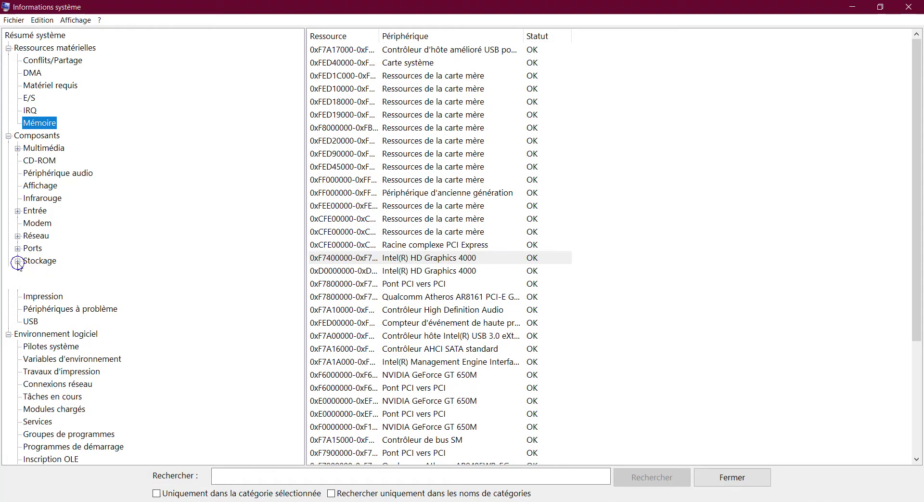
left_click(54, 288)
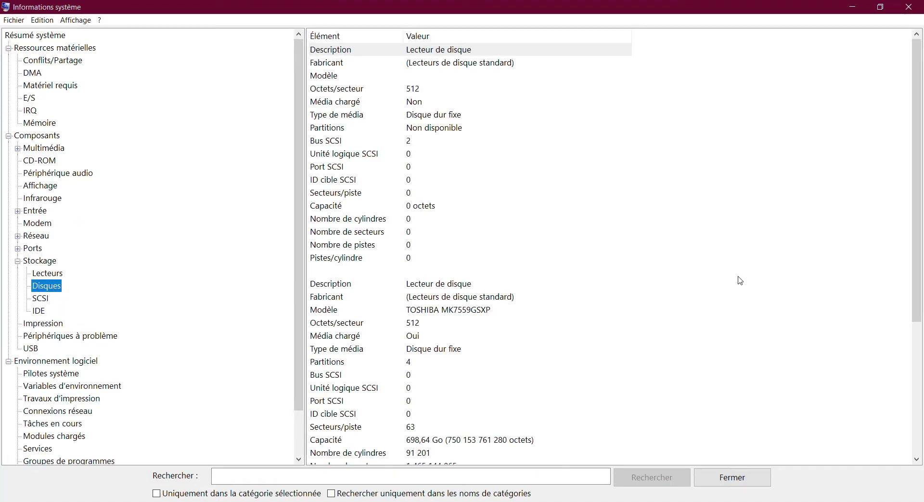
scroll(566, 314, "down", 3)
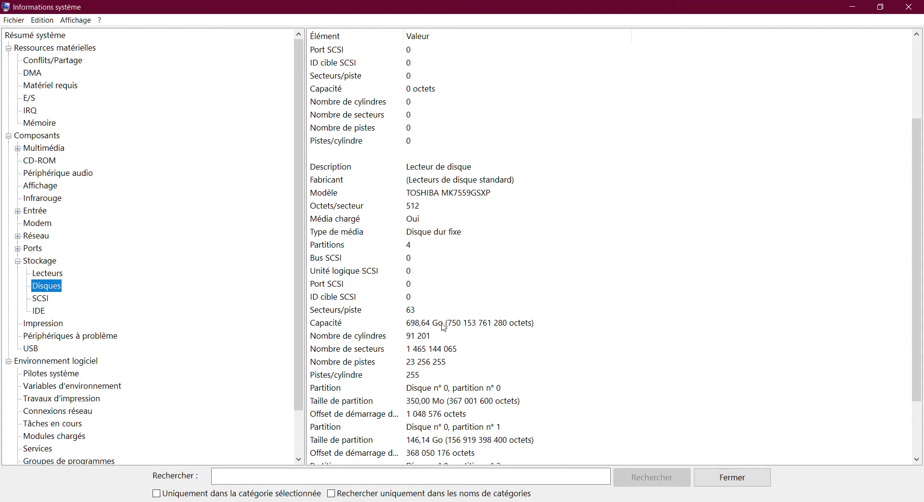
left_click_drag(920, 331, 921, 366)
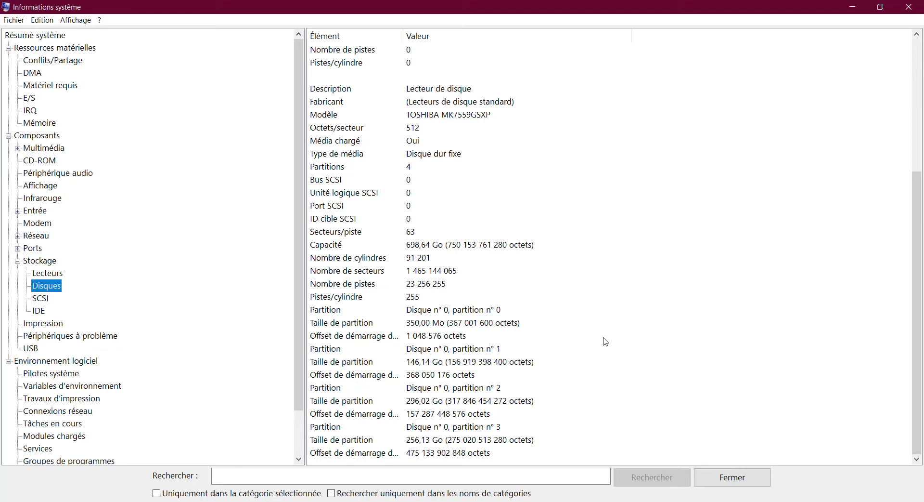
left_click_drag(916, 357, 914, 226)
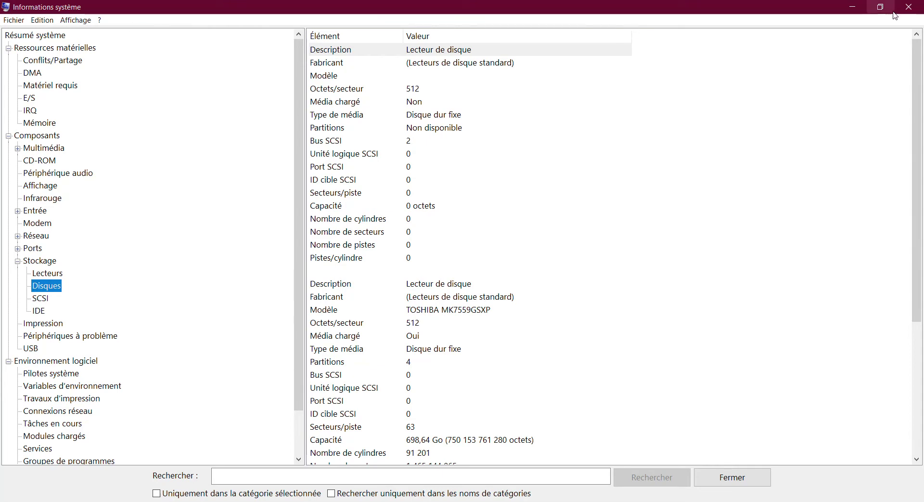
left_click(909, 6)
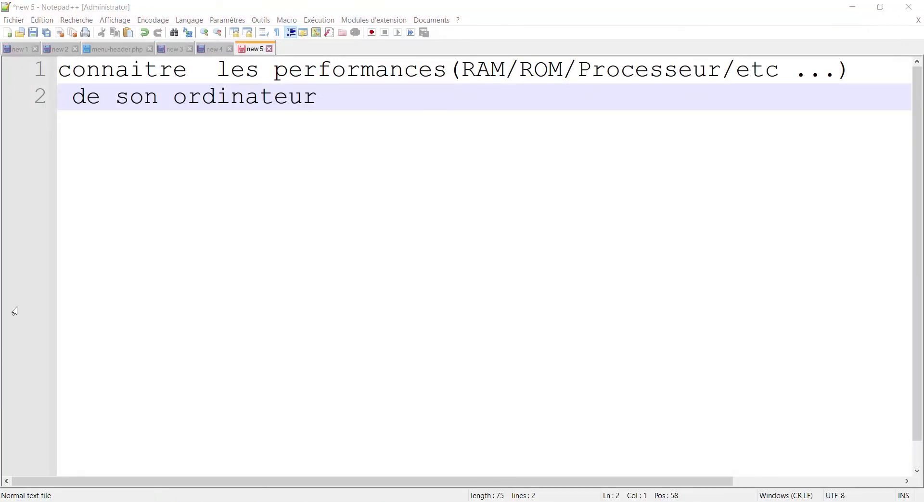
Step: Search for "dxdiag" and launch the DirectX diagnostic tool
key("super")
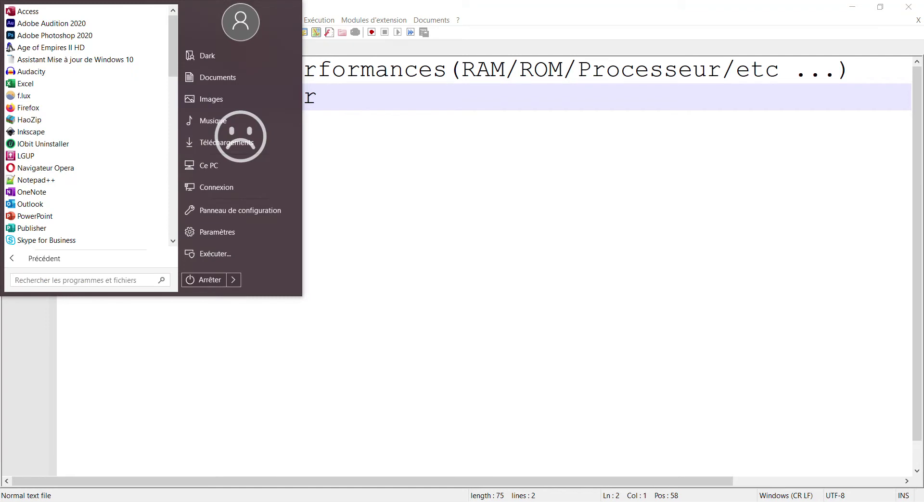
type("d")
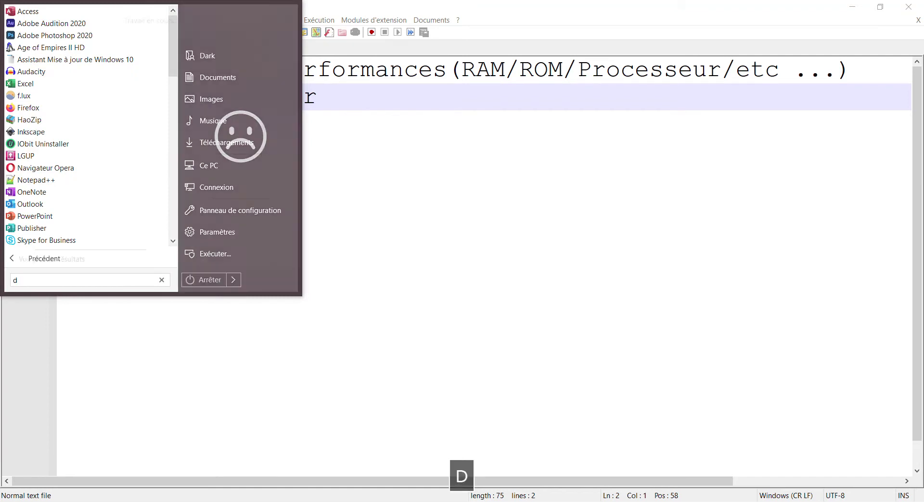
type("xdiag")
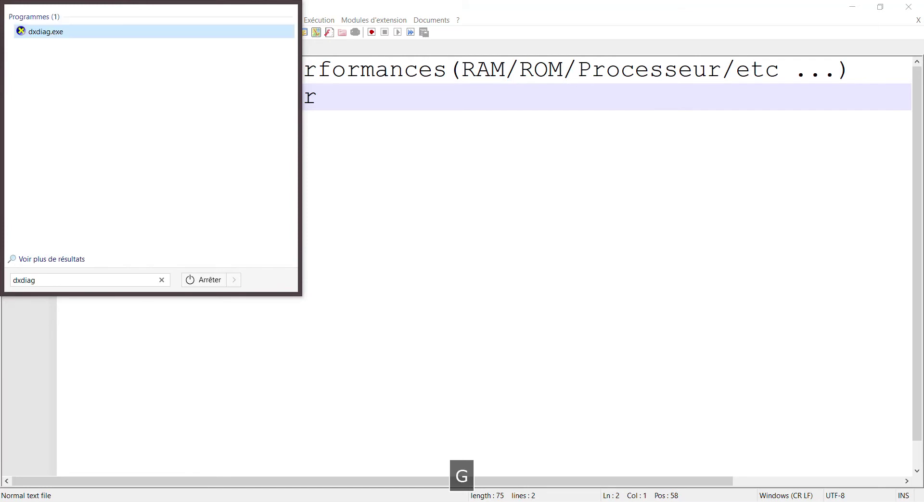
key("Return")
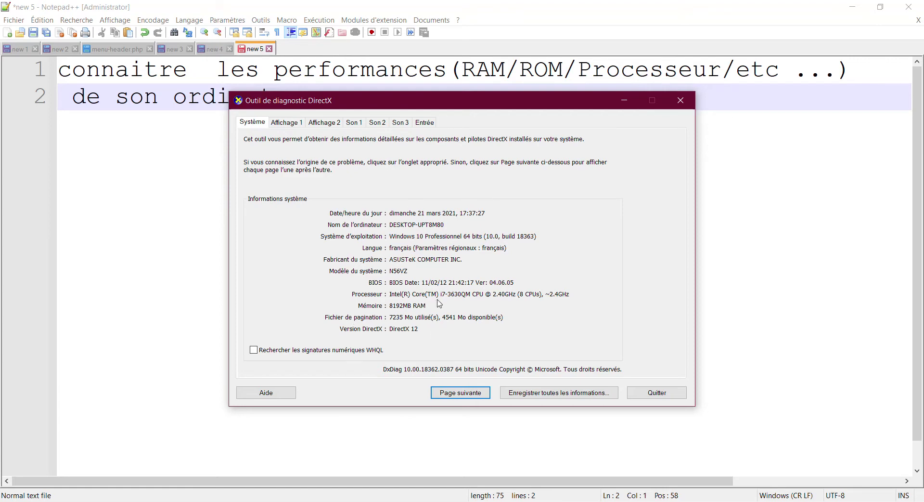
Step: Examine the graphics device details on the Affichage 1 and Affichage 2 pages
left_click(285, 123)
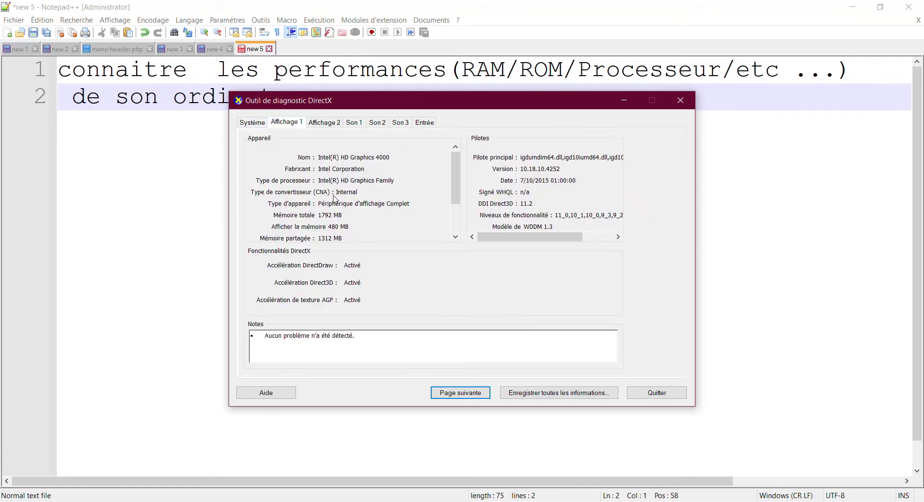
left_click_drag(455, 183, 373, 173)
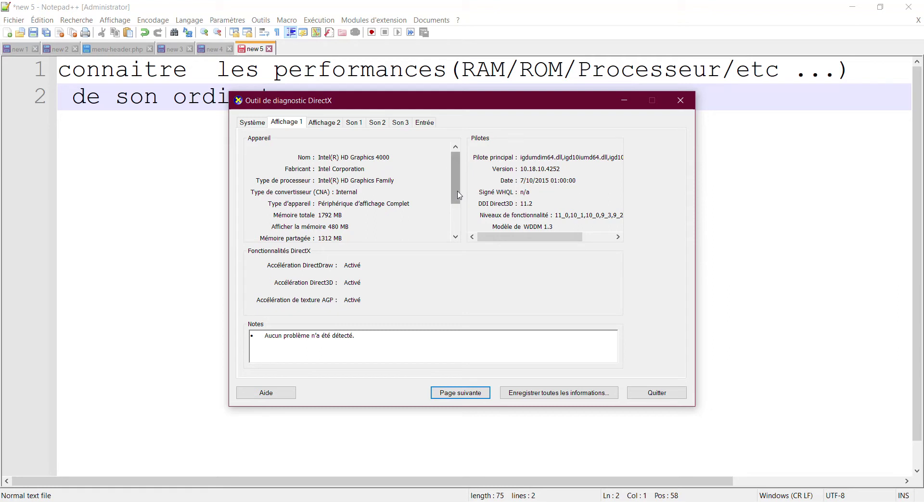
left_click_drag(457, 195, 457, 212)
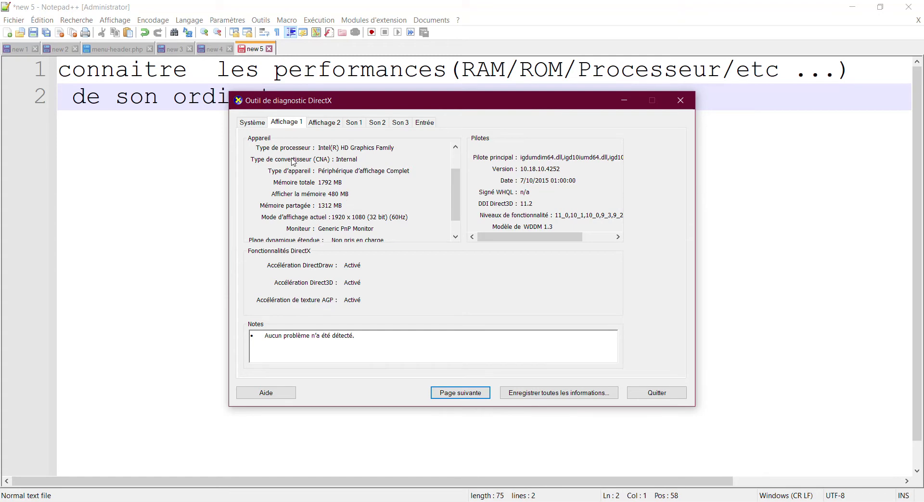
left_click(319, 124)
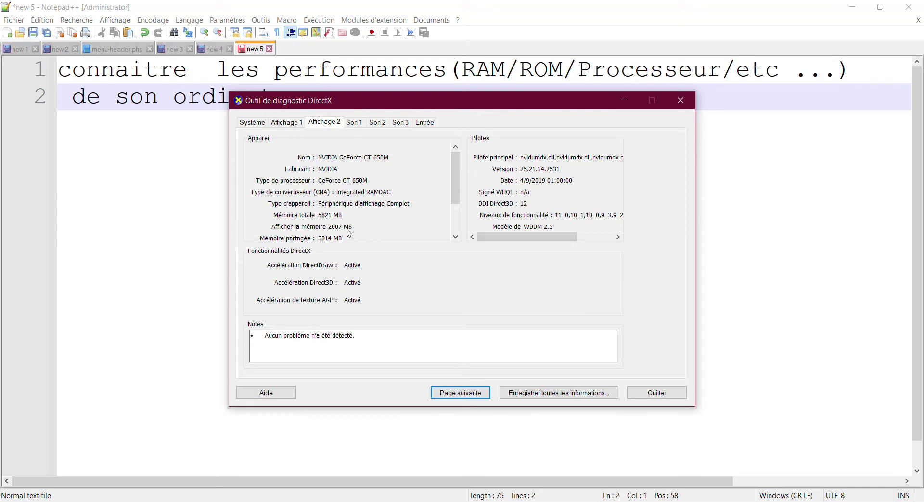
mouse_move(455, 193)
left_mouse_down()
mouse_move(457, 210)
mouse_move(454, 193)
left_mouse_up()
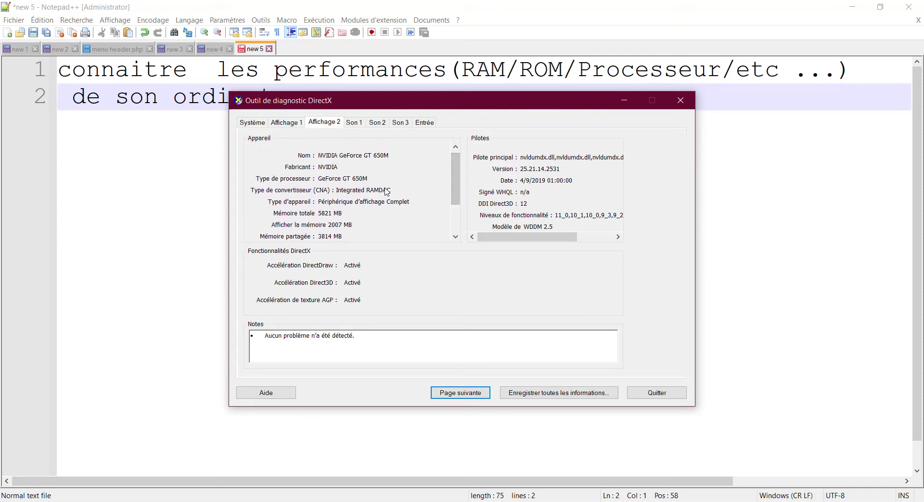
Step: View the audio and input device details on the Son 1, Son 2, Son 3 and Entrée pages
left_click(355, 124)
left_click(377, 124)
left_click(400, 124)
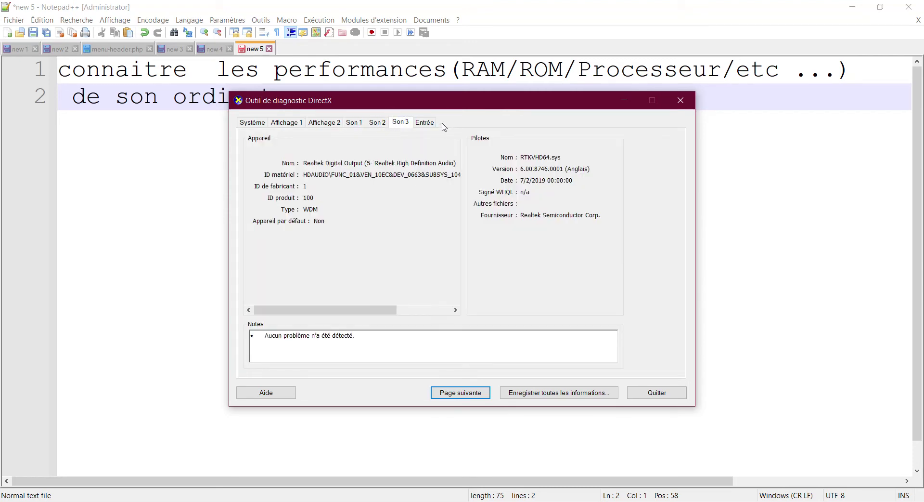
left_click(426, 123)
Step: Compare the device and driver details of the two display adapters on the Affichage pages
left_click(326, 123)
left_click(282, 124)
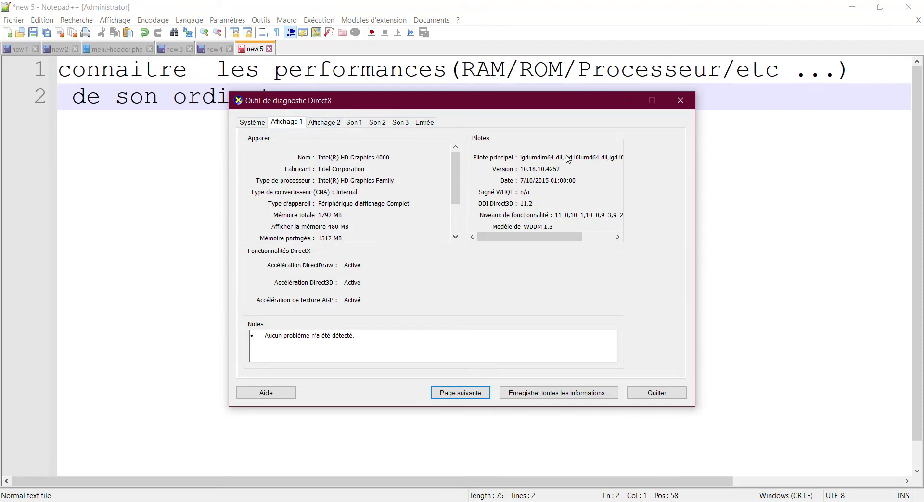
left_click_drag(456, 186, 455, 203)
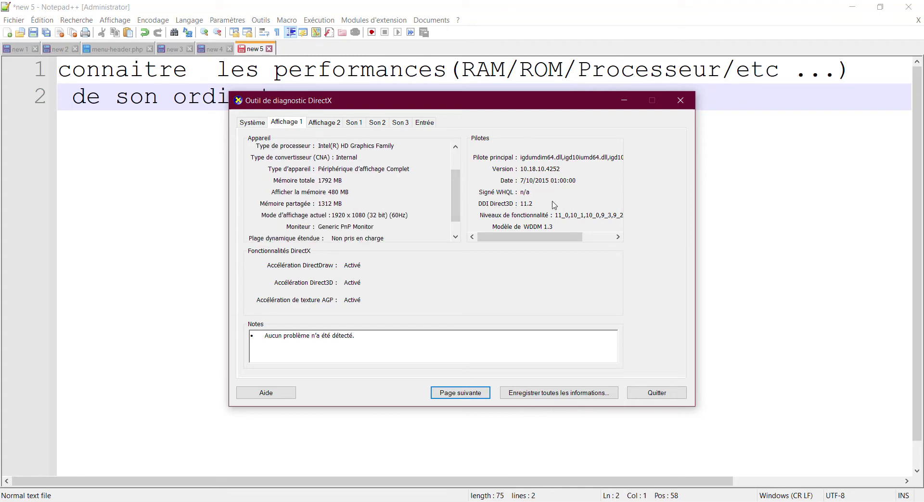
left_click_drag(456, 182, 454, 249)
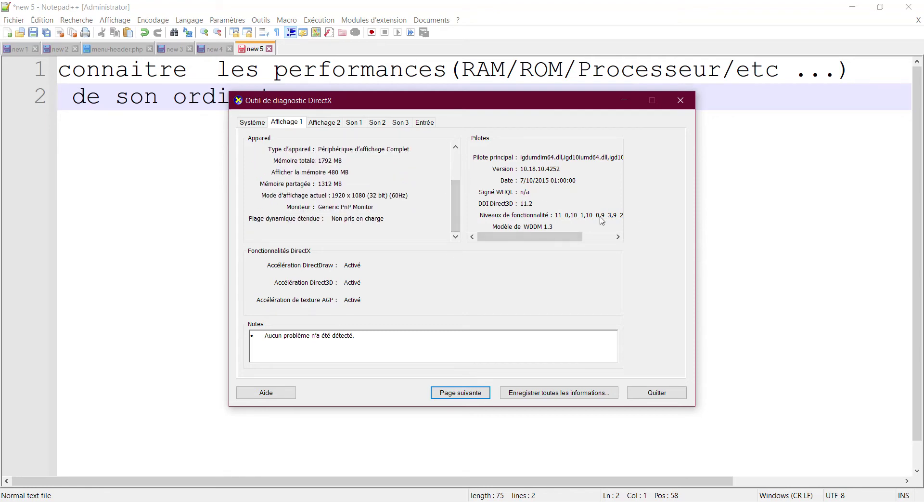
left_click_drag(629, 237, 547, 243)
left_click(319, 126)
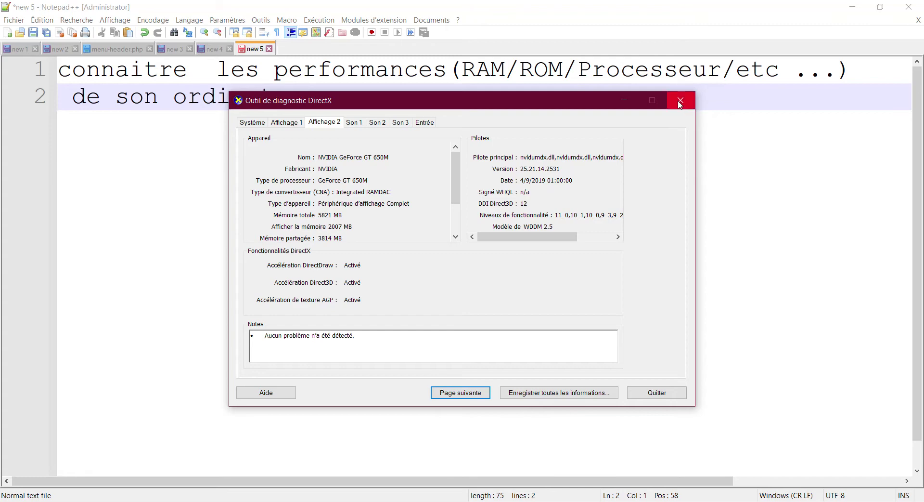
Step: Return to the Système page and save all diagnostic information to Bureau as DxDiag.txt
left_click(281, 124)
left_click(251, 127)
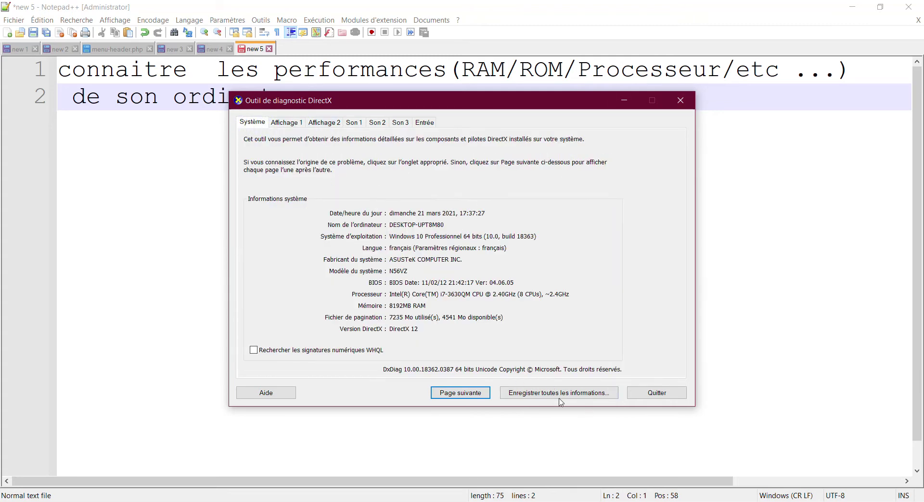
left_click(535, 392)
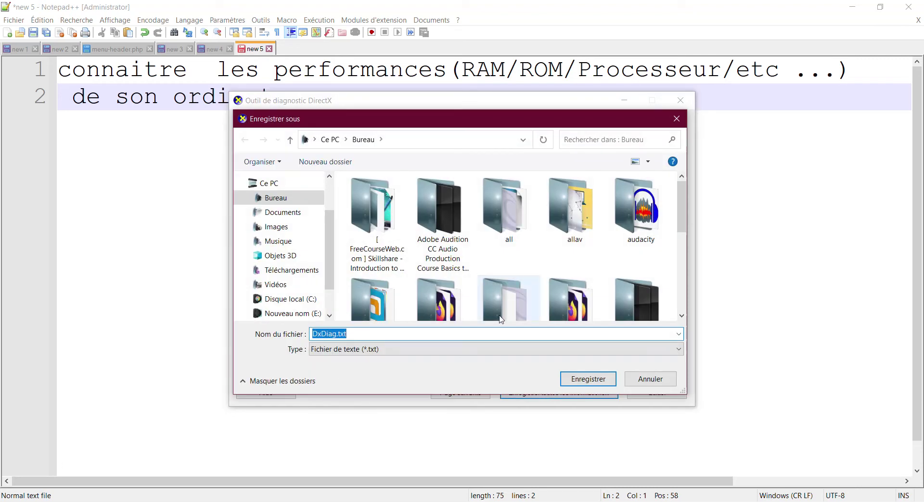
left_click(590, 379)
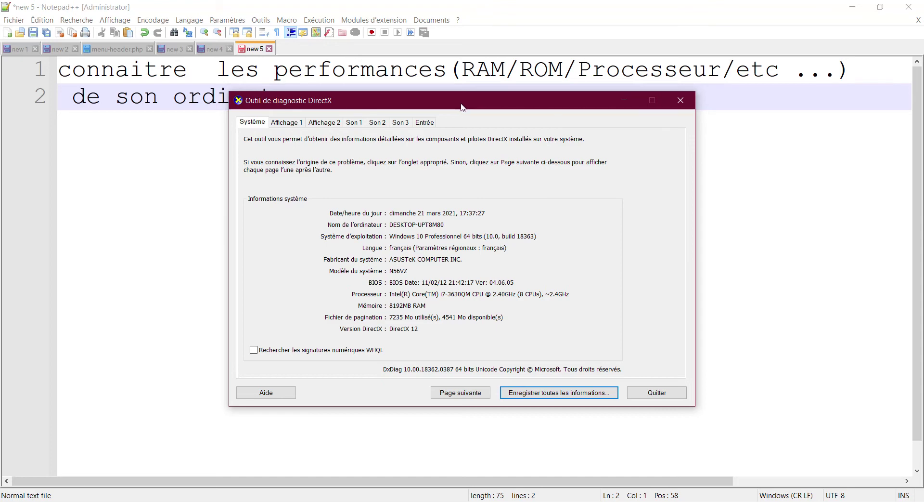
Step: Save all diagnostic information as DxDiag.txt in the tuto folder on drive F:
left_click(541, 394)
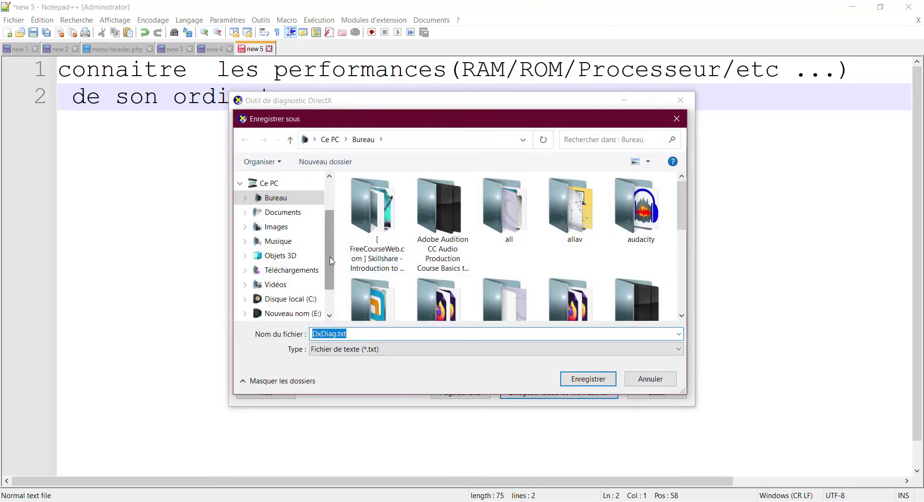
left_click(291, 228)
left_click(338, 162)
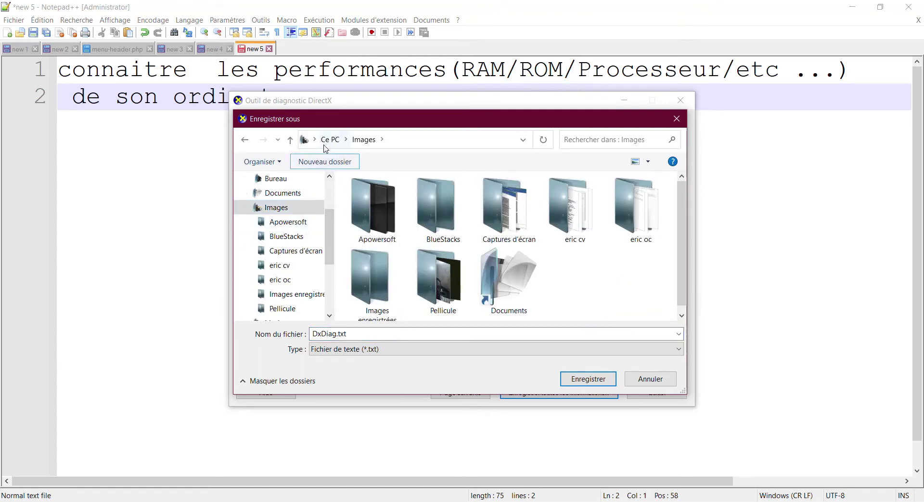
left_click(329, 140)
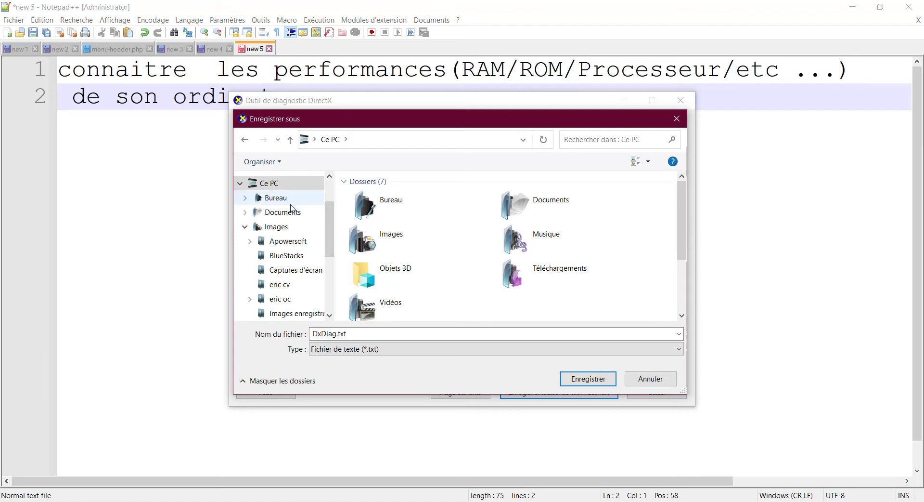
left_click_drag(330, 228, 336, 271)
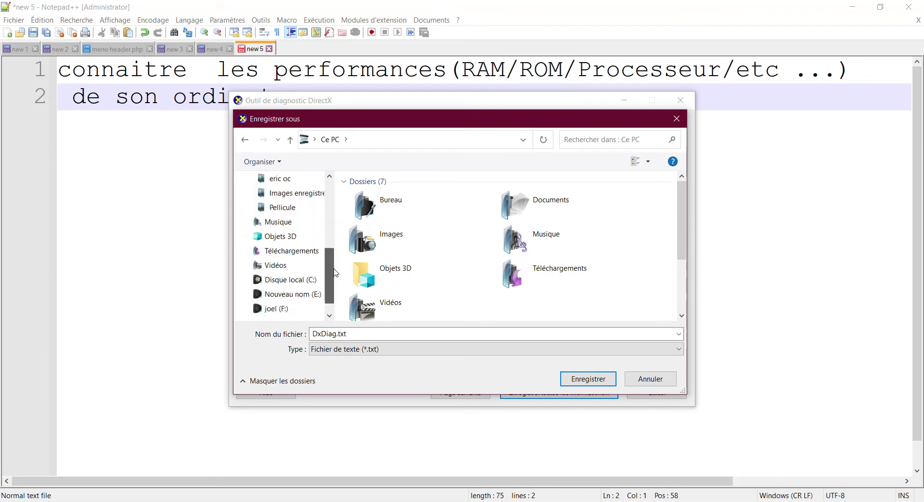
left_click(261, 310)
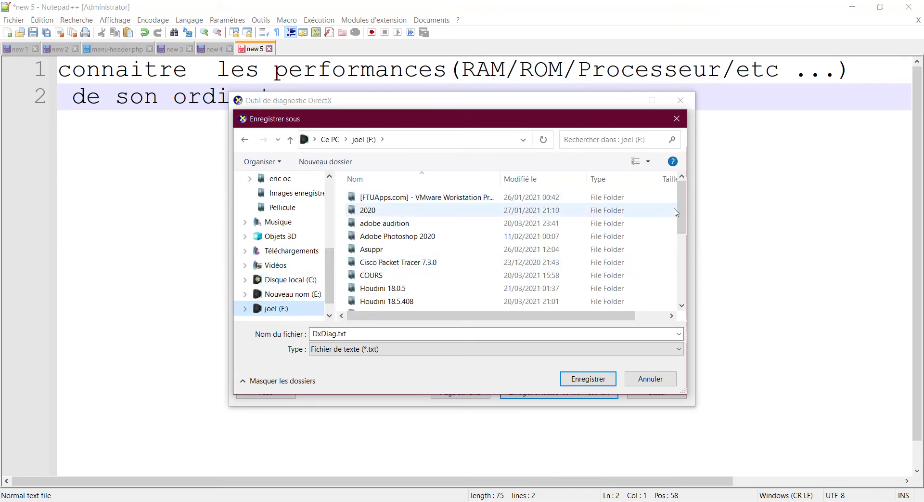
left_click(610, 211)
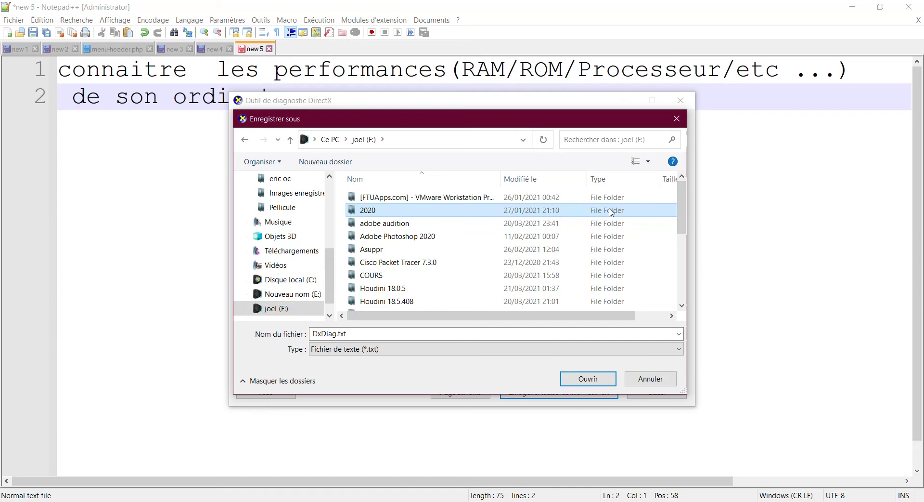
key("t")
key("Return")
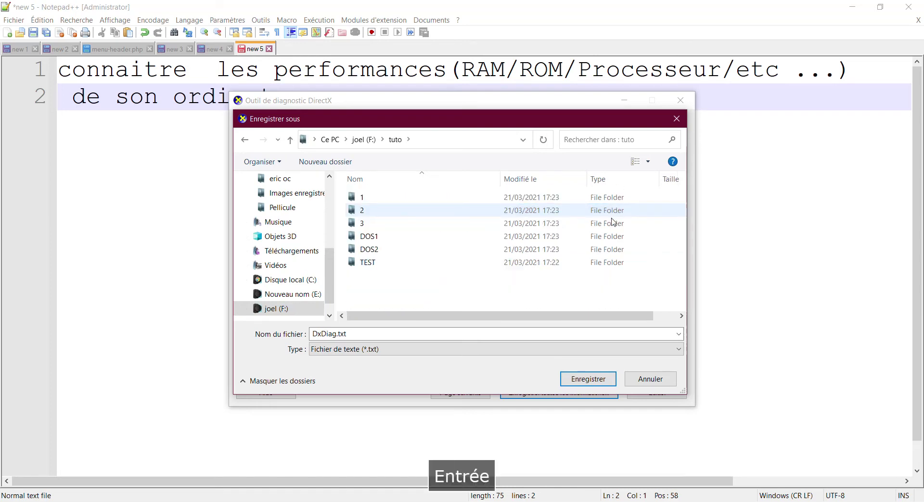
left_click(575, 375)
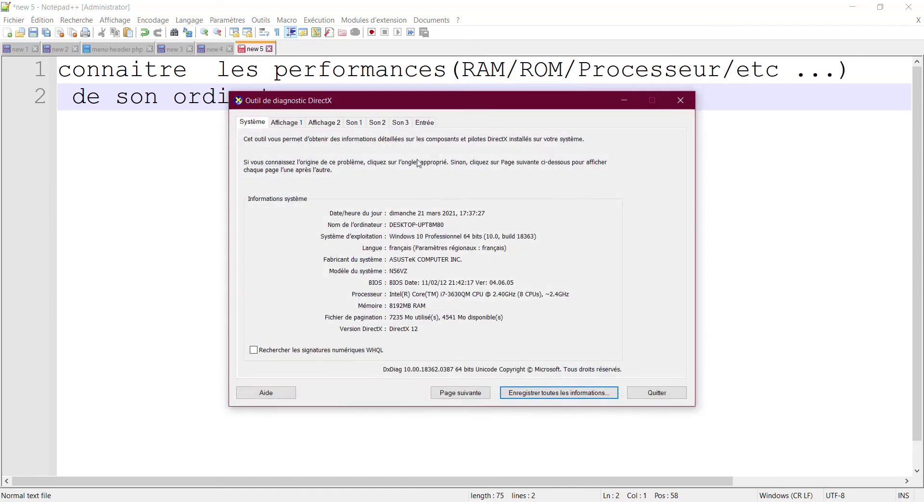
Step: Open the saved DxDiag.txt from the tuto folder, examine the report in a maximized window and minimize it
left_click(186, 10)
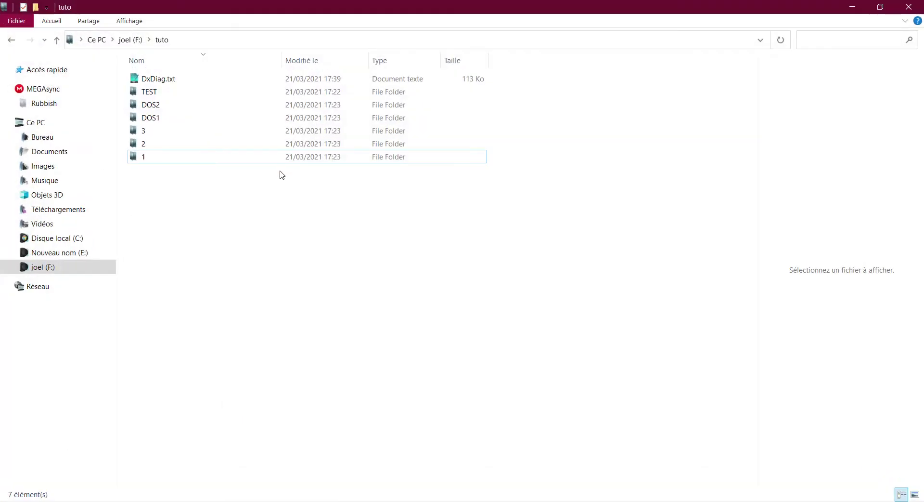
left_click(159, 79)
double_click(160, 79)
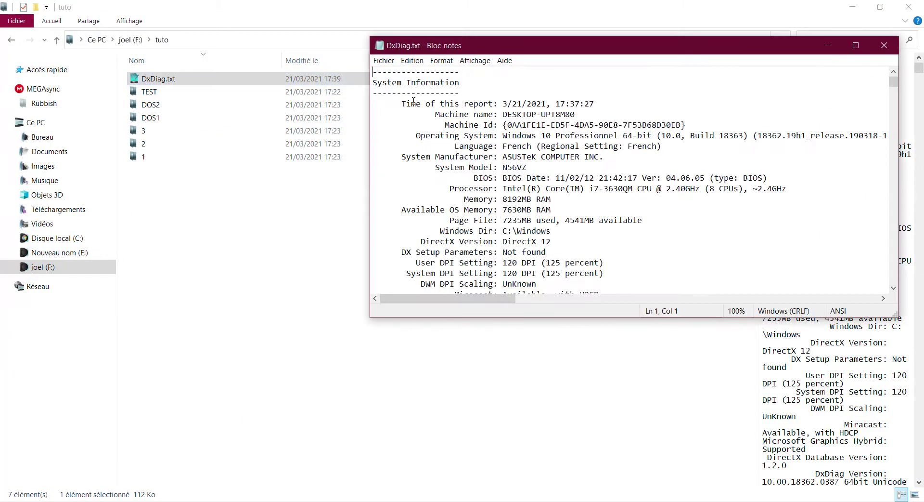
left_click(856, 46)
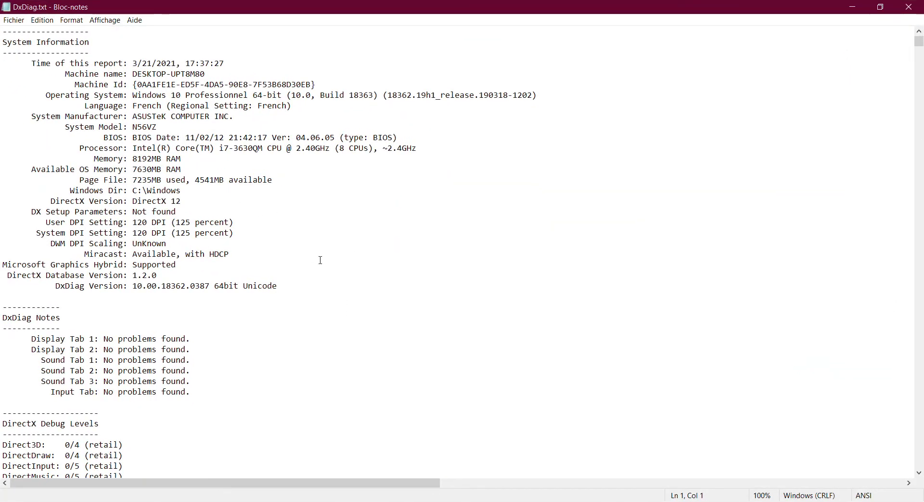
left_click_drag(919, 42, 887, 1)
left_click(853, 7)
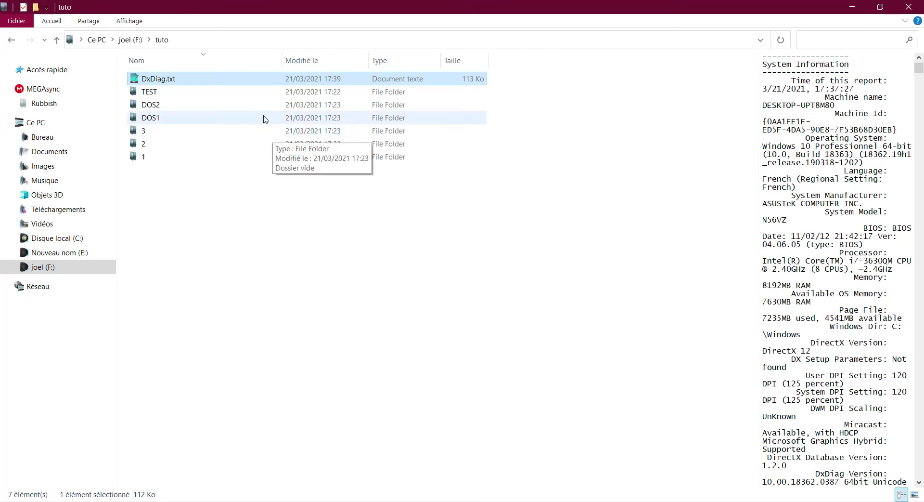
Step: Show the drives under Ce PC, search for "gestionn" and open Gestionnaire de périphériques
left_click(25, 125)
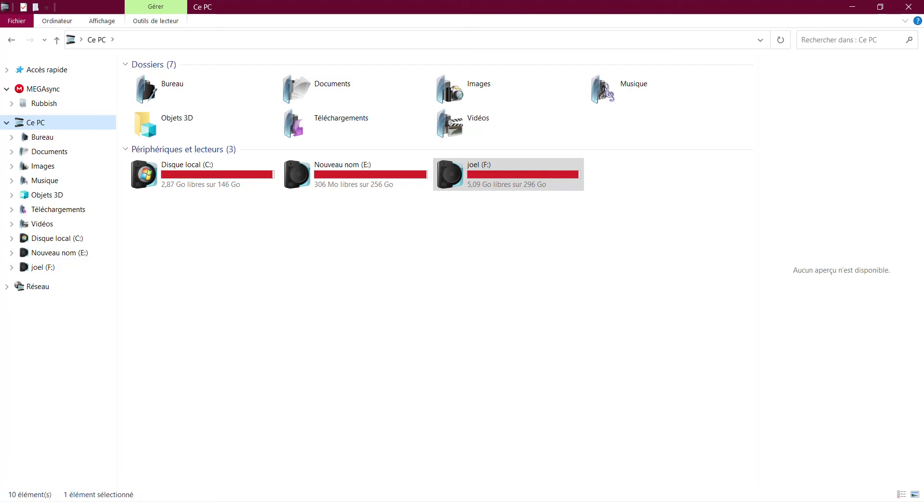
key("super")
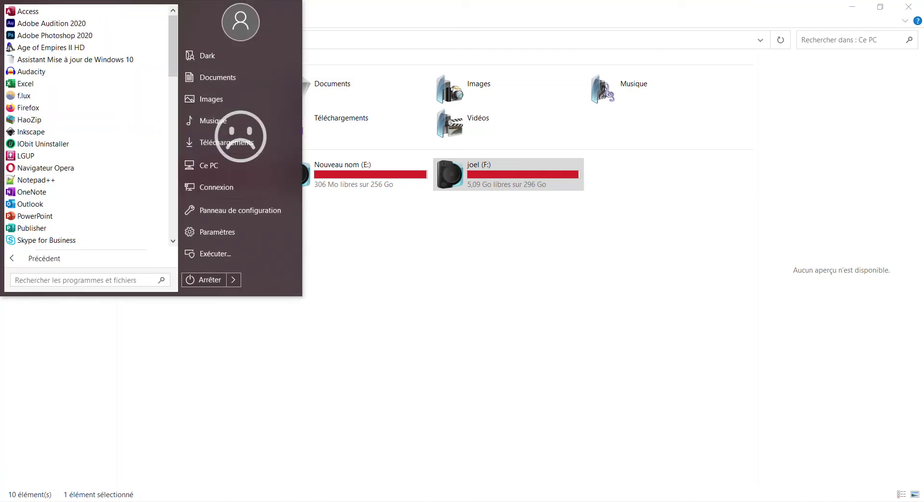
type("ge")
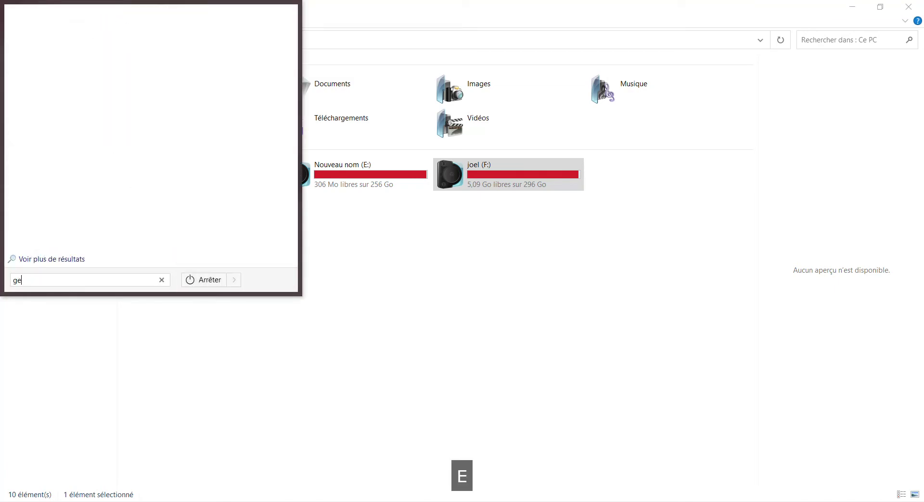
type("stionn")
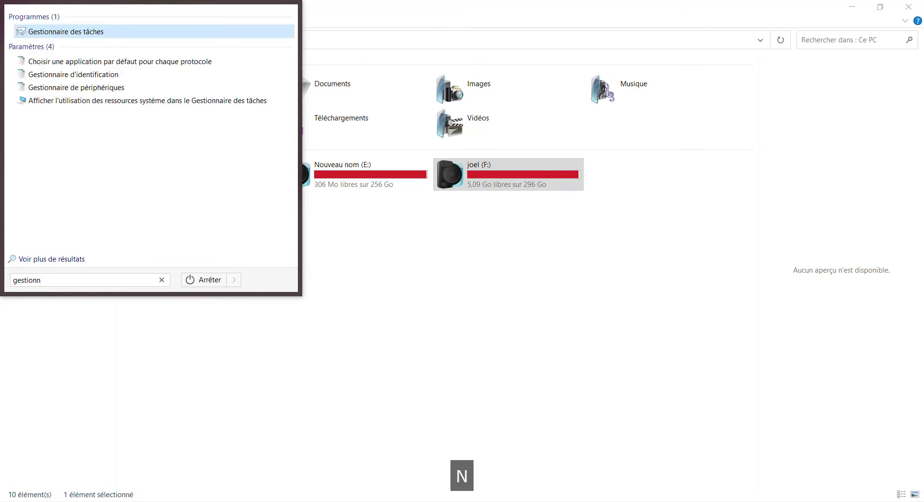
left_click(86, 89)
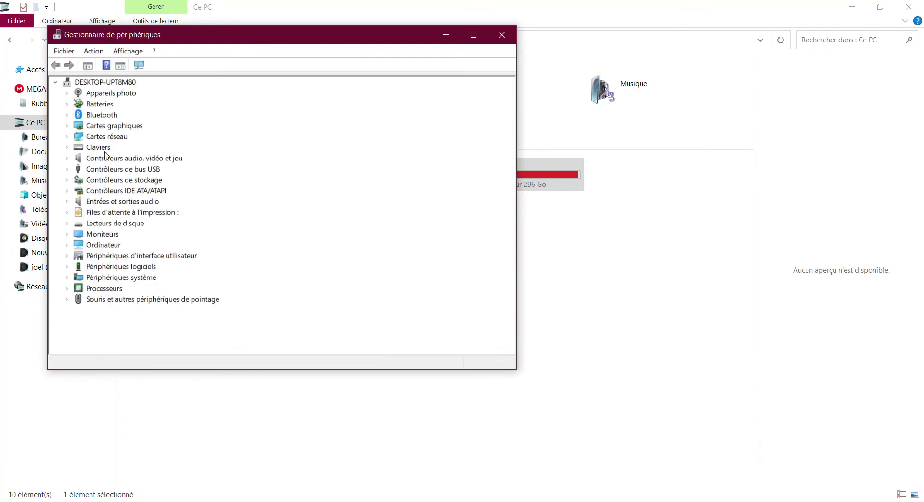
Step: Check the devices listed under Appareils photo, Batteries, Bluetooth and Cartes graphiques, collapsing each category again
left_click(67, 93)
left_click(67, 94)
left_click(68, 104)
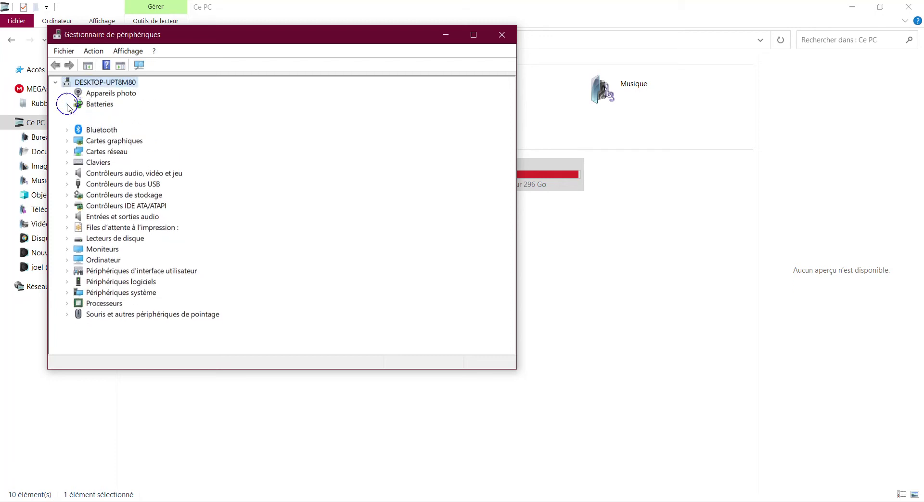
left_click(67, 104)
left_click(66, 114)
left_click(67, 114)
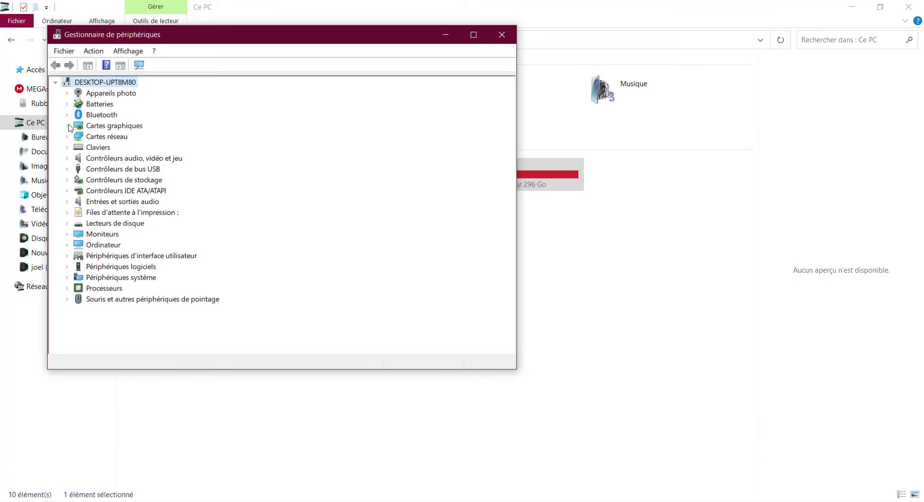
left_click(67, 126)
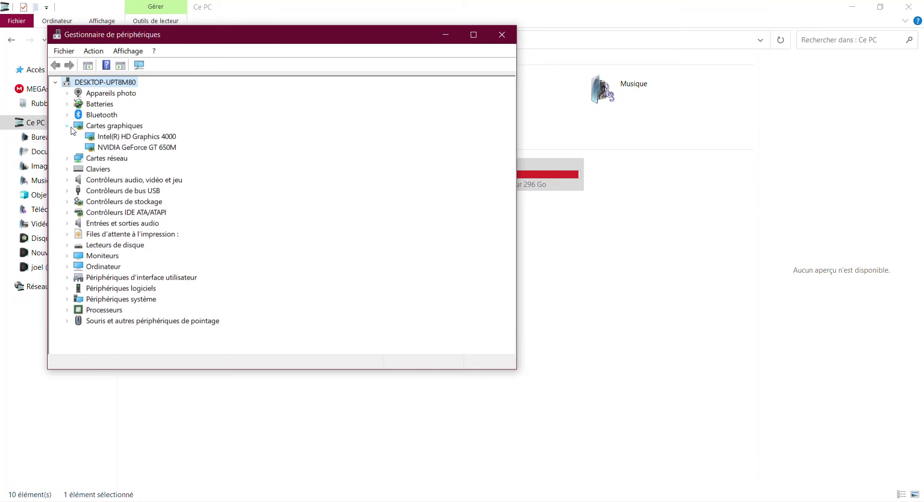
left_click(68, 126)
Step: Examine the Ethernet and wireless adapters under Cartes réseau, recheck Bluetooth, and collapse the network category
left_click(67, 137)
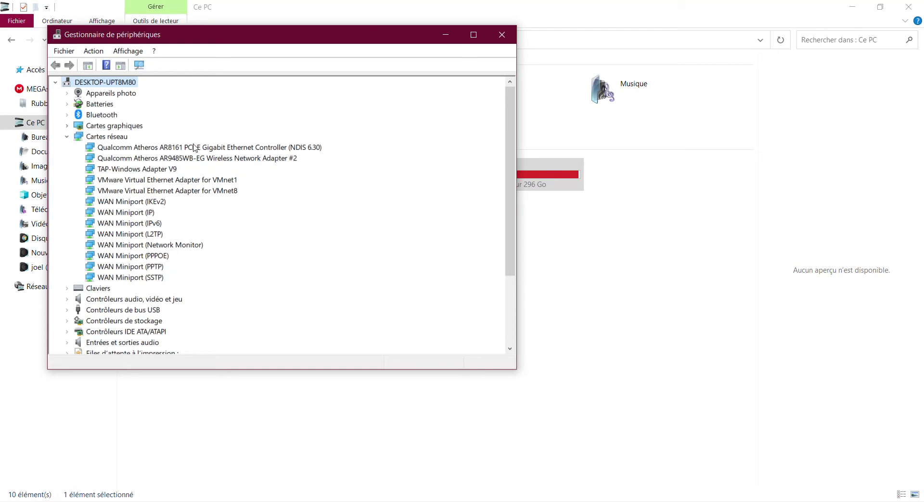
left_click(261, 149)
left_click(198, 160)
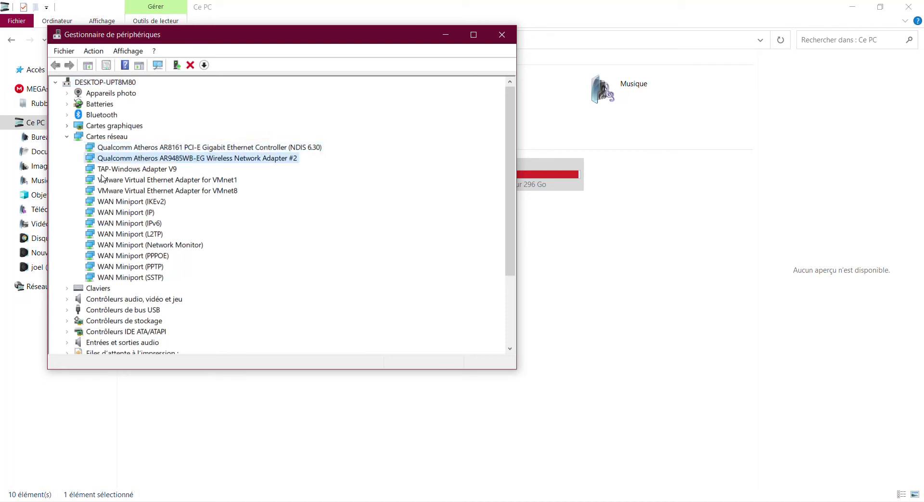
left_click(67, 115)
left_click(67, 115)
left_click(66, 137)
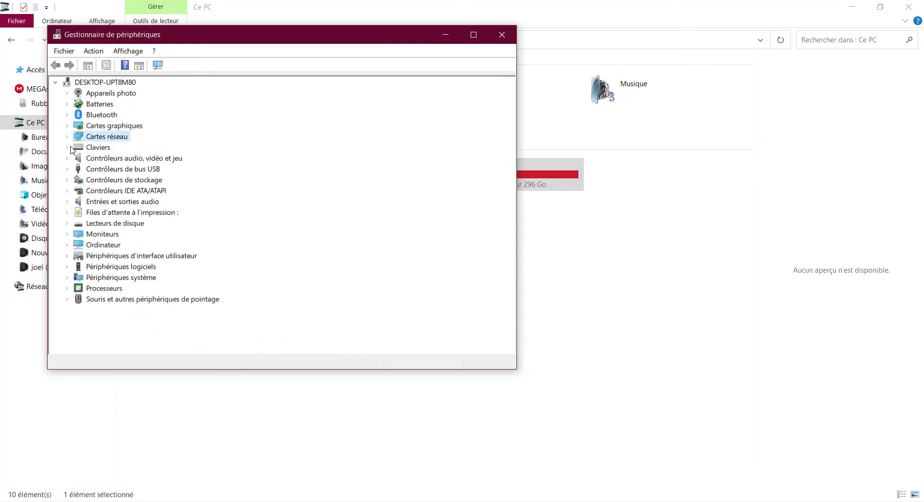
Step: View the devices under Claviers, Contrôleurs audio, vidéo et jeu and Contrôleurs de bus USB
left_click(68, 148)
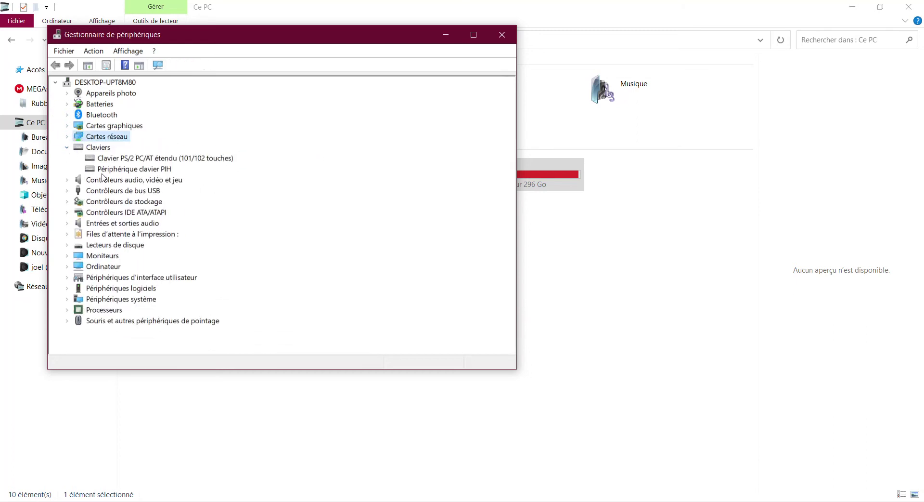
left_click(68, 180)
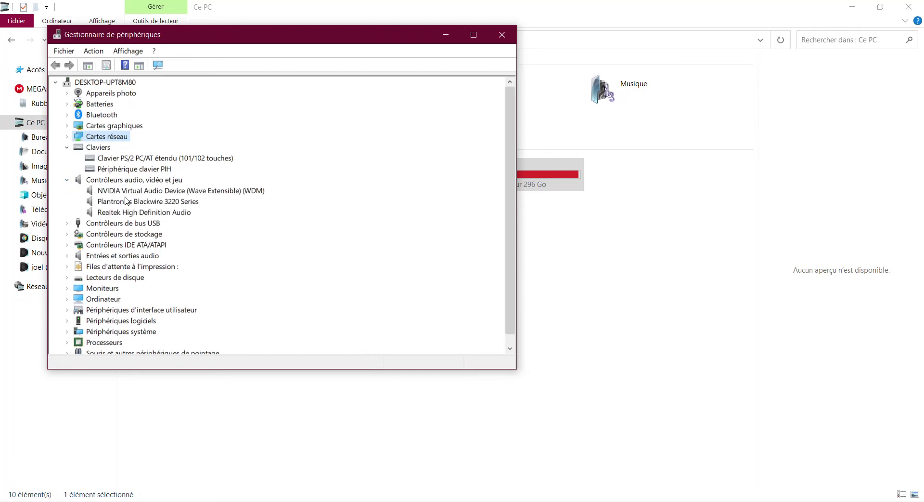
left_click(67, 180)
left_click(78, 192)
left_click(68, 192)
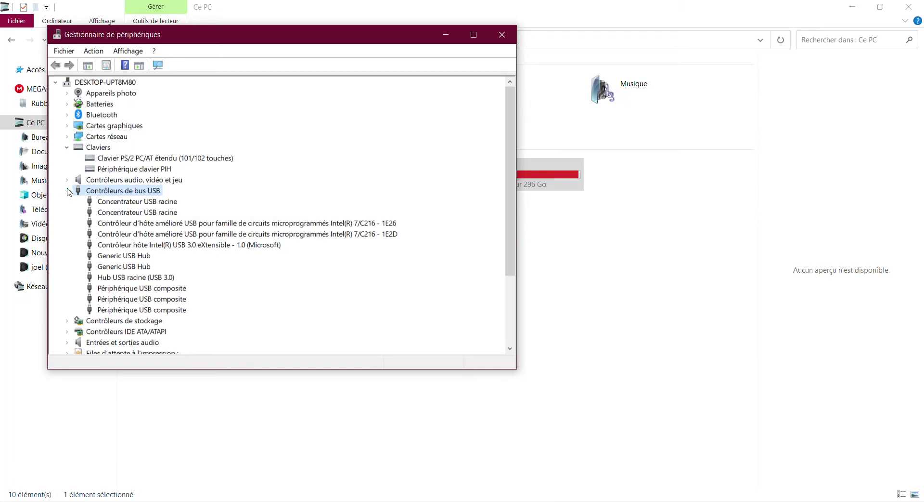
left_click(67, 192)
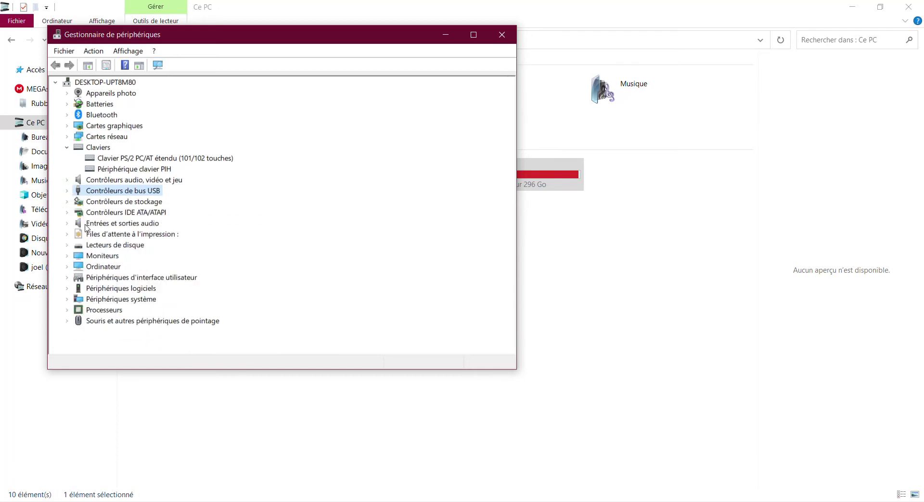
Step: View the devices under Entrées et sorties audio, Moniteurs and Ordinateur
left_click(103, 227)
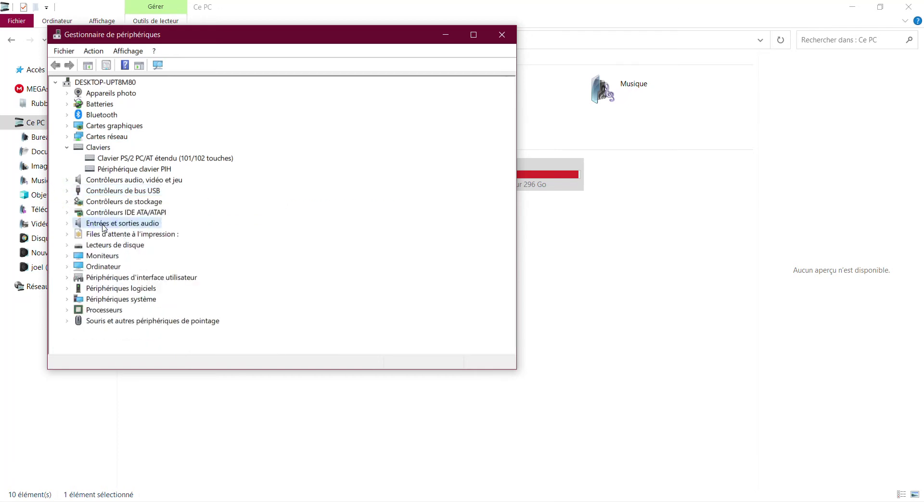
double_click(79, 225)
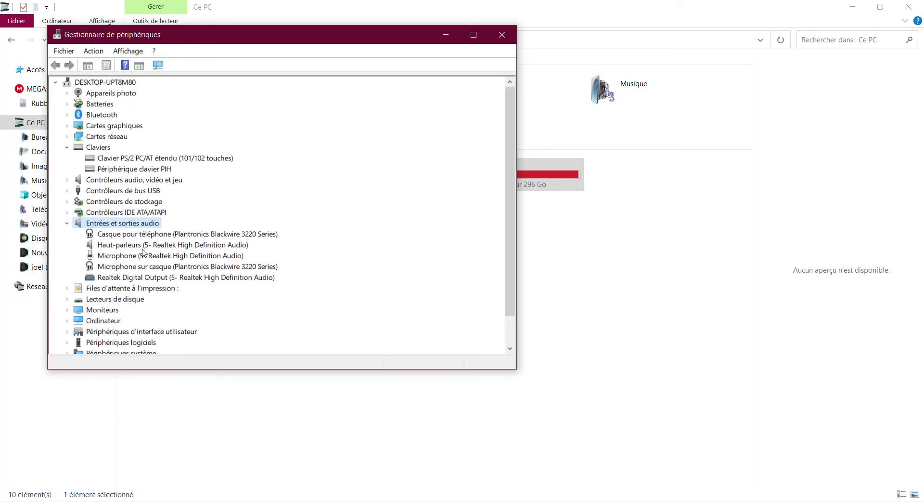
left_click(68, 223)
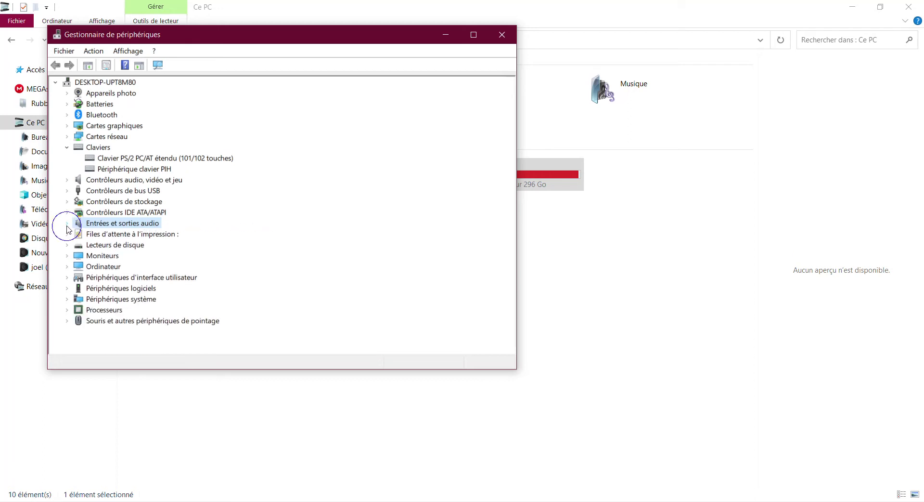
left_click(73, 258)
left_click(71, 257)
left_click(70, 267)
left_click(69, 267)
Step: Check the entries under Processeurs and Souris et autres périphériques de pointage, and close Gestionnaire de périphériques
left_click(68, 311)
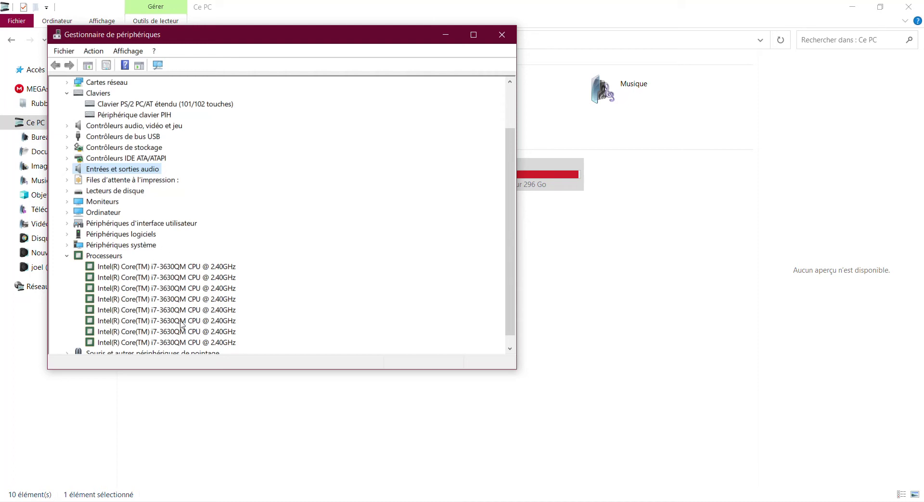
left_click(67, 256)
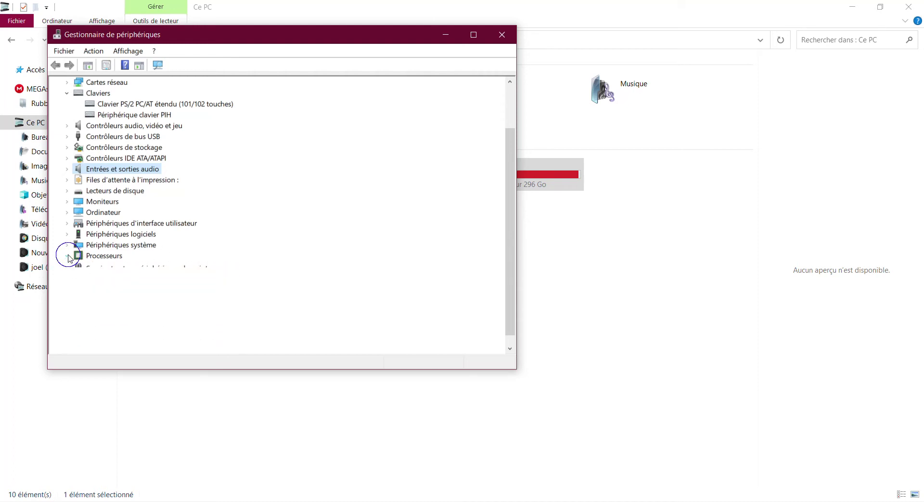
left_click(76, 323)
left_click(67, 320)
left_click(67, 321)
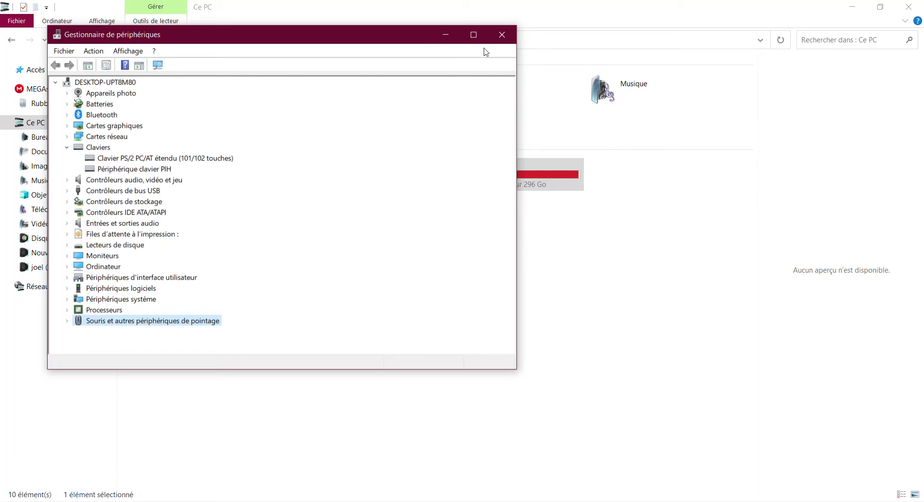
left_click(501, 34)
key("super")
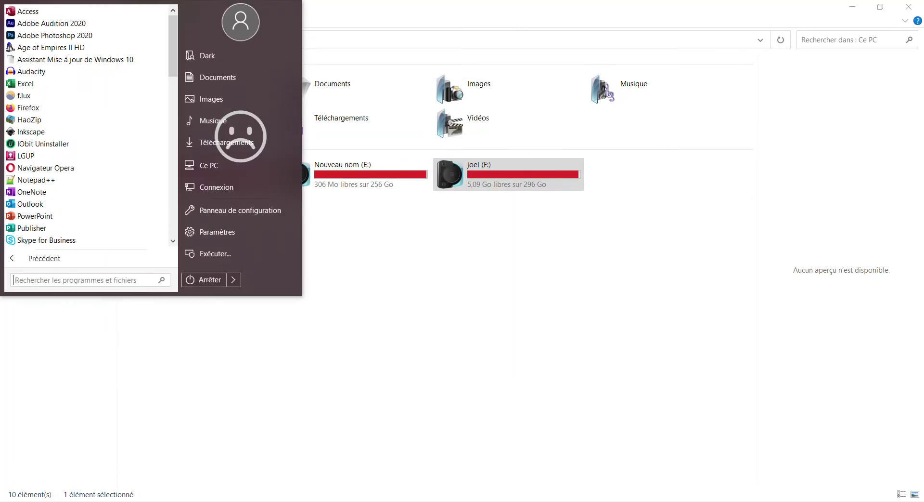
type("g")
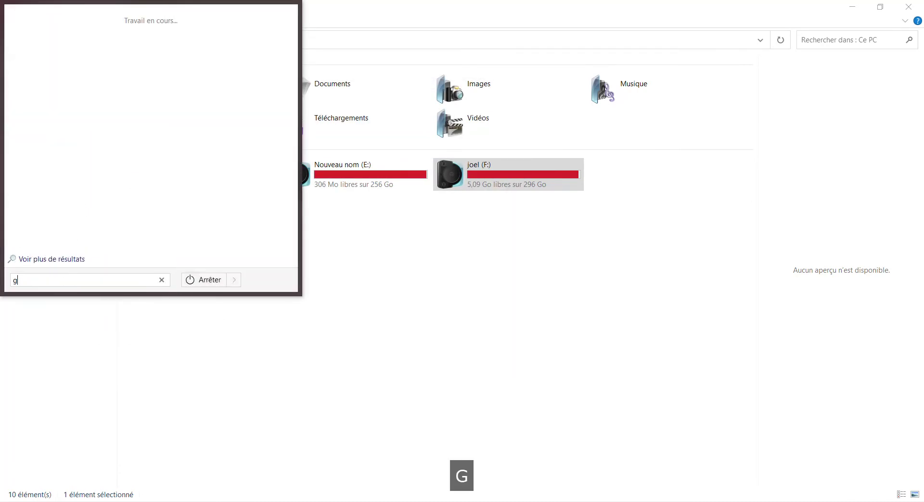
type("estionn")
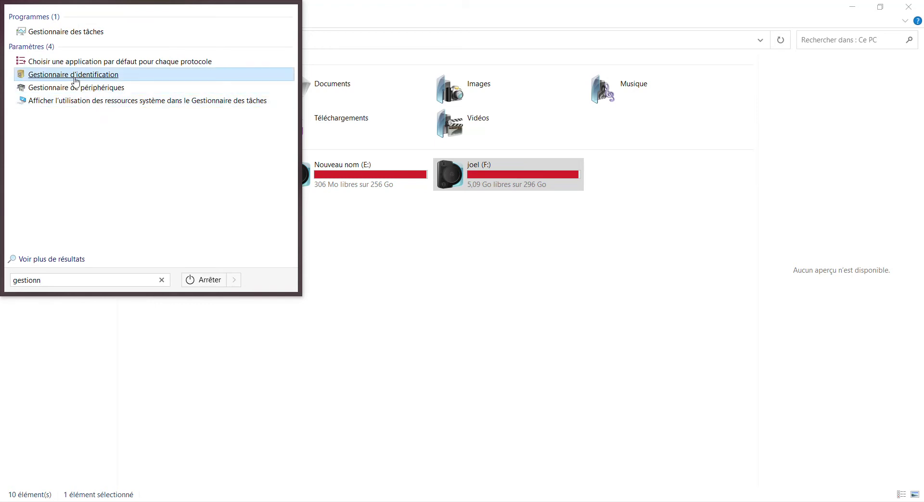
type("air")
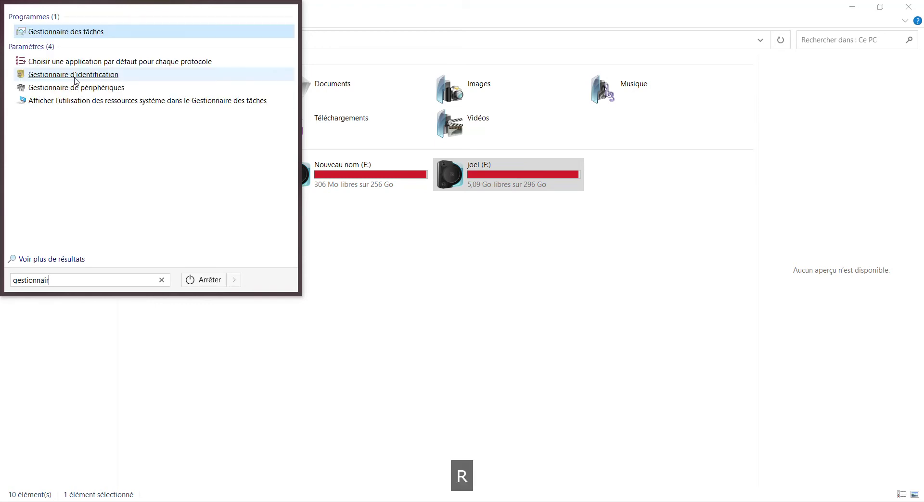
type("e de d i")
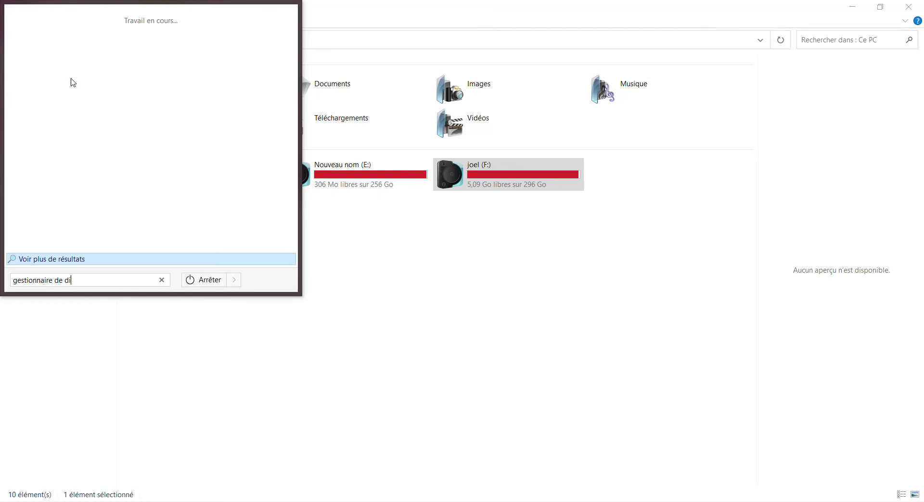
key("ctrl+a")
type("reer")
key("BackSpace")
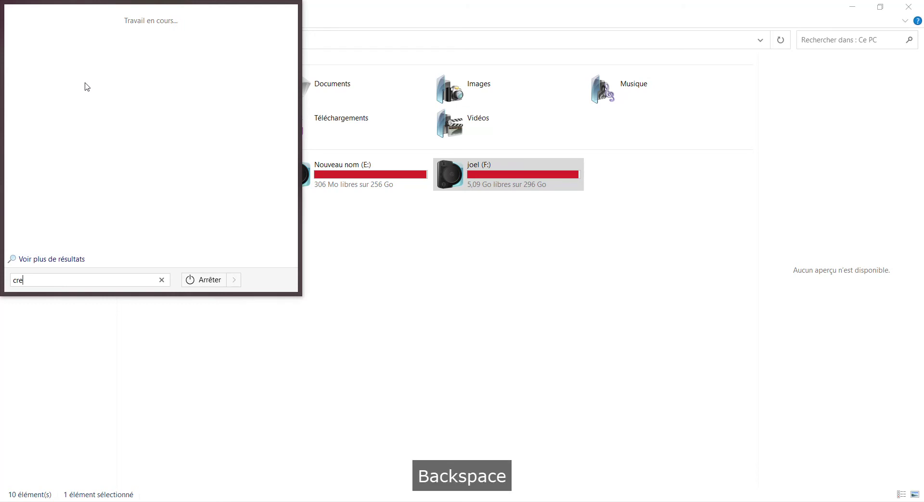
type("er")
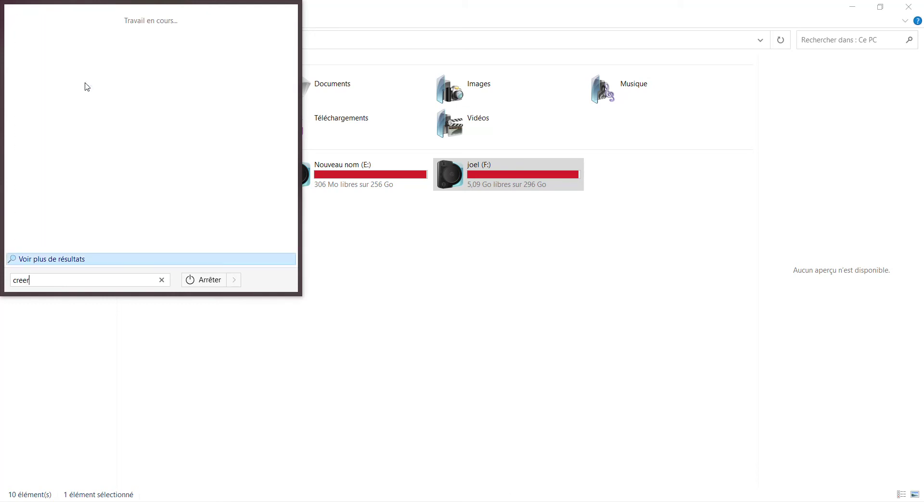
type(" et")
left_click(162, 280)
Step: Open Panneau de configuration full screen, view Périphériques et imprimantes under Matériel et audio, and return to that category
left_click(240, 212)
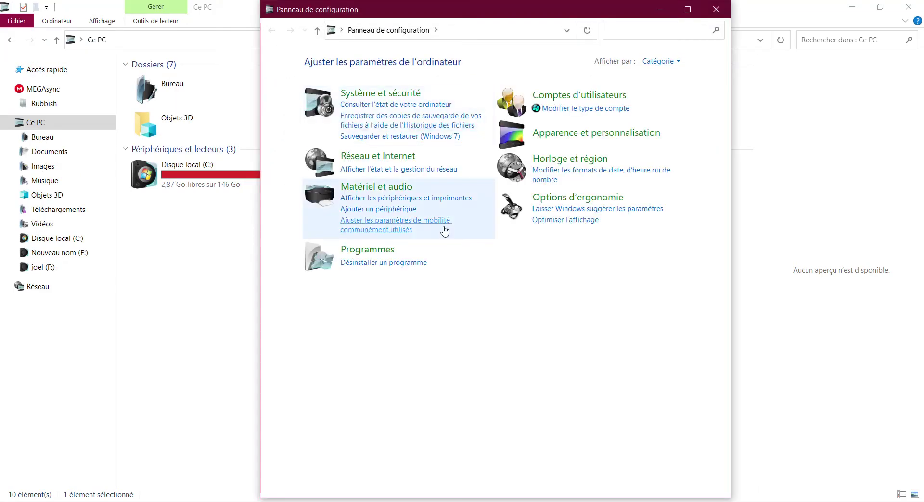
left_click(687, 9)
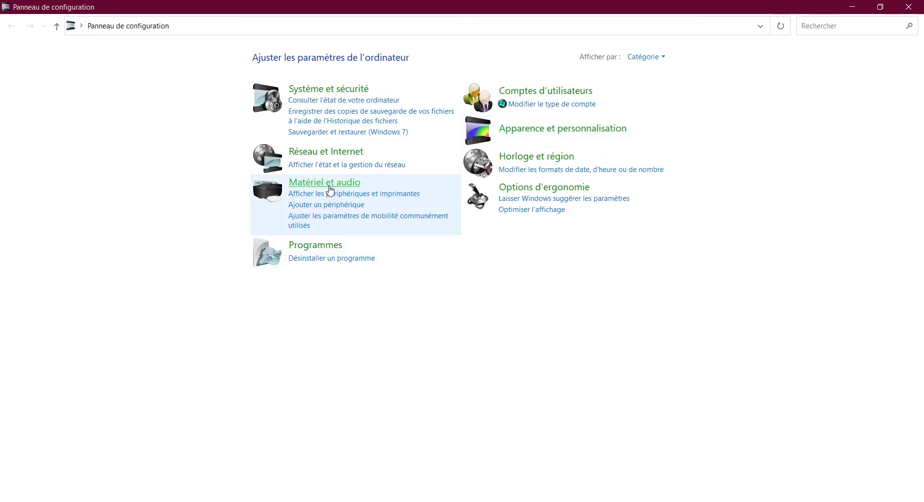
left_click(330, 185)
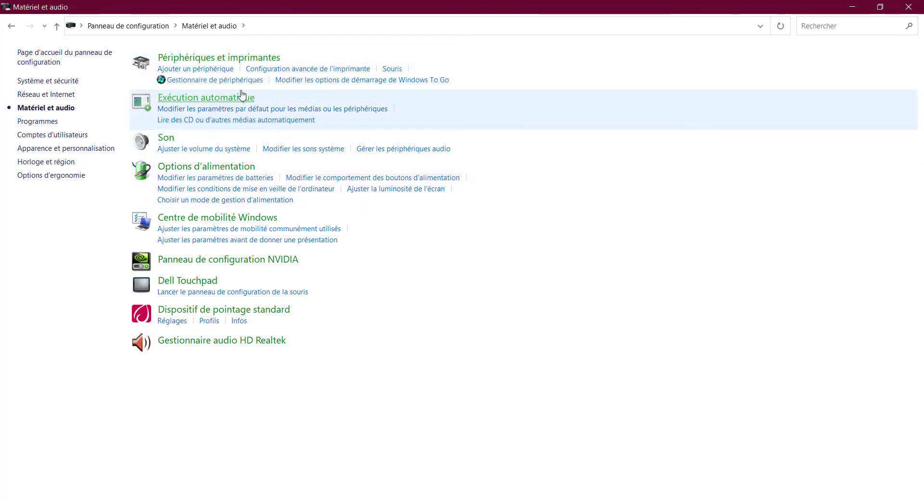
left_click(212, 59)
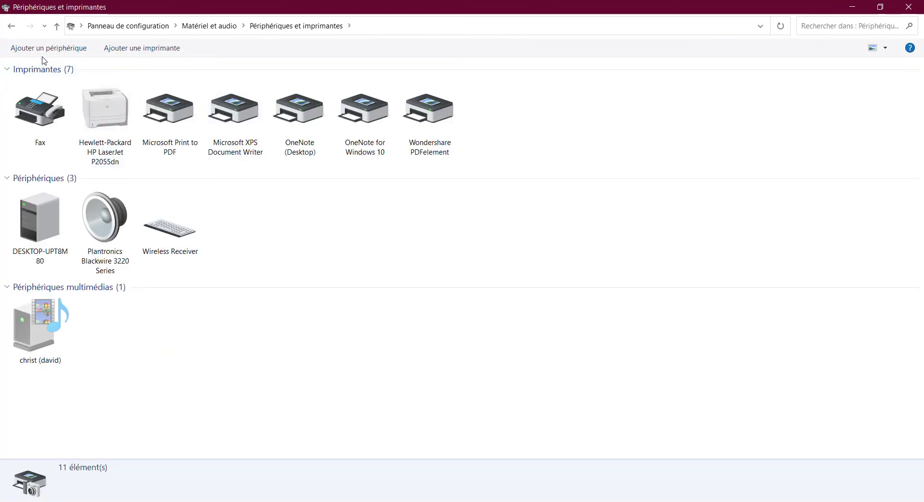
left_click(11, 26)
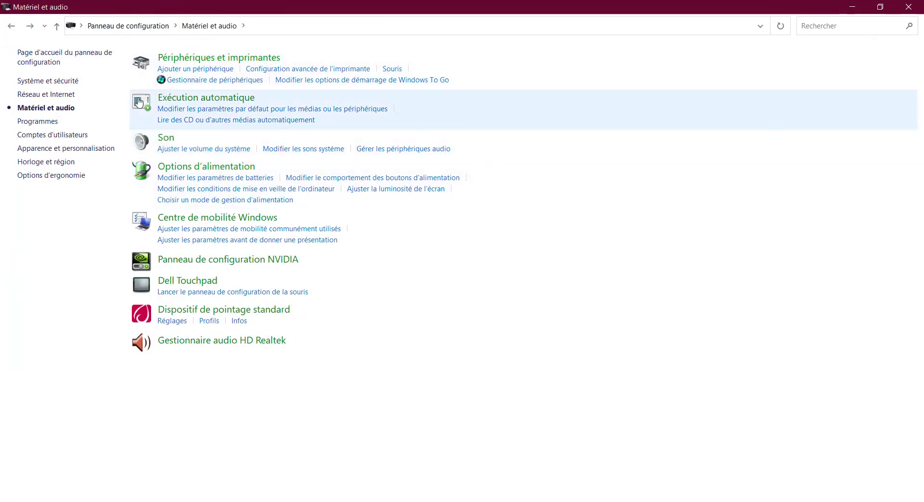
Step: Under Système et sécurité, check the RAM quantity, processor speed and computer name, and return to the category
left_click(64, 81)
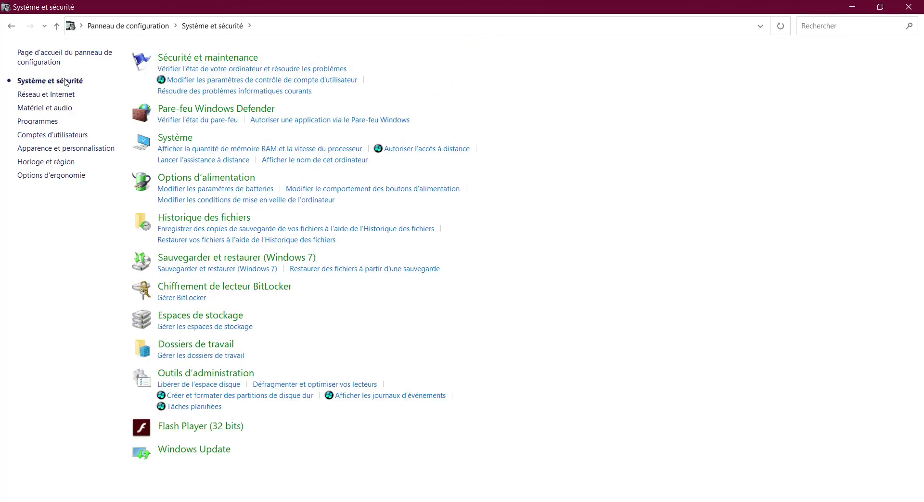
left_click(224, 150)
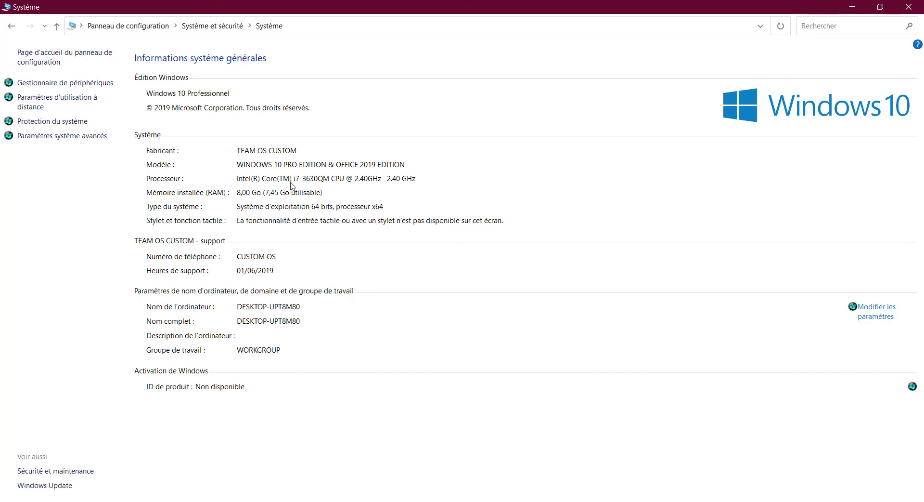
left_click(10, 28)
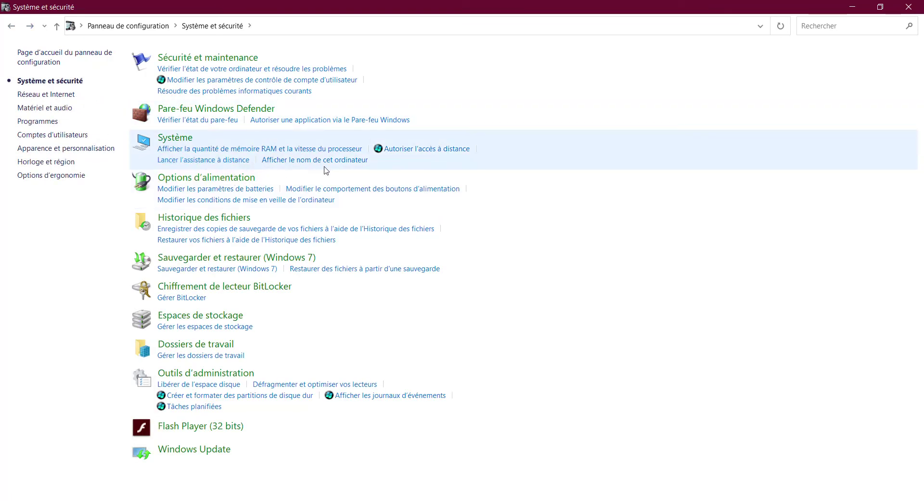
left_click(304, 161)
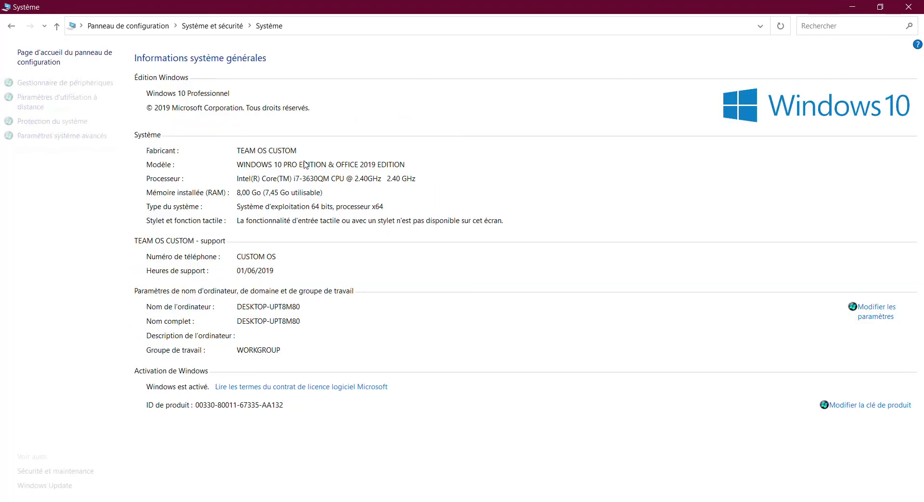
left_click(10, 26)
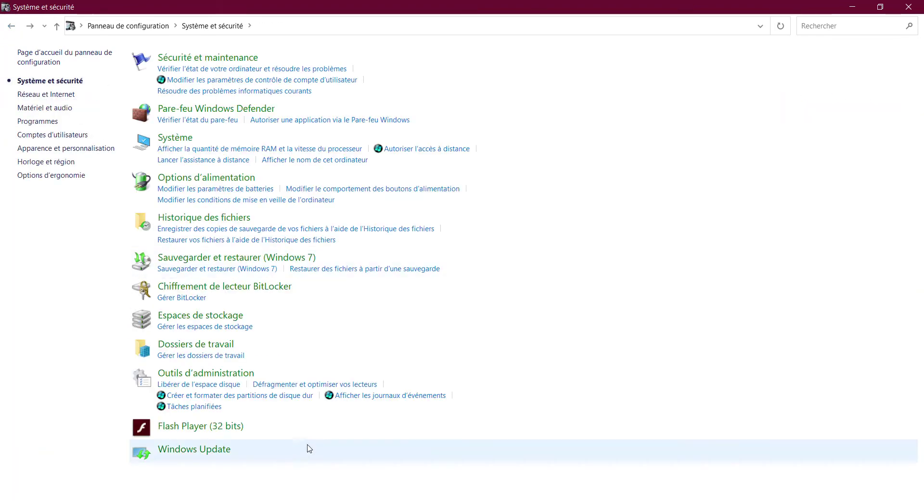
Step: Open the hard disk partitioning tool, dismiss the disk initialization, examine the disks and volumes full screen, and close it
left_click(225, 399)
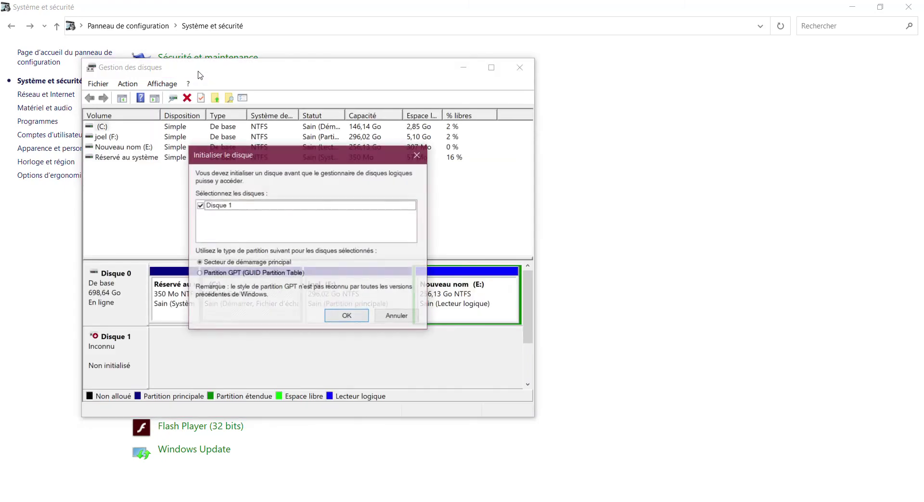
left_click(418, 155)
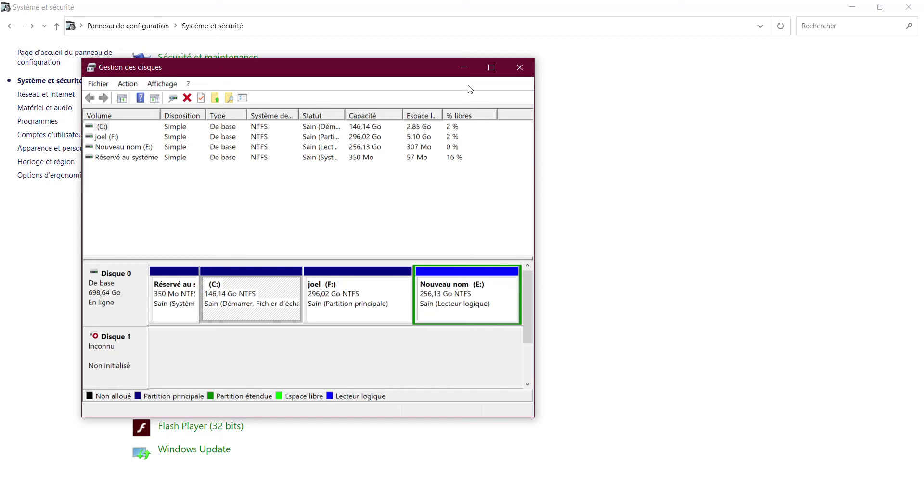
left_click(493, 67)
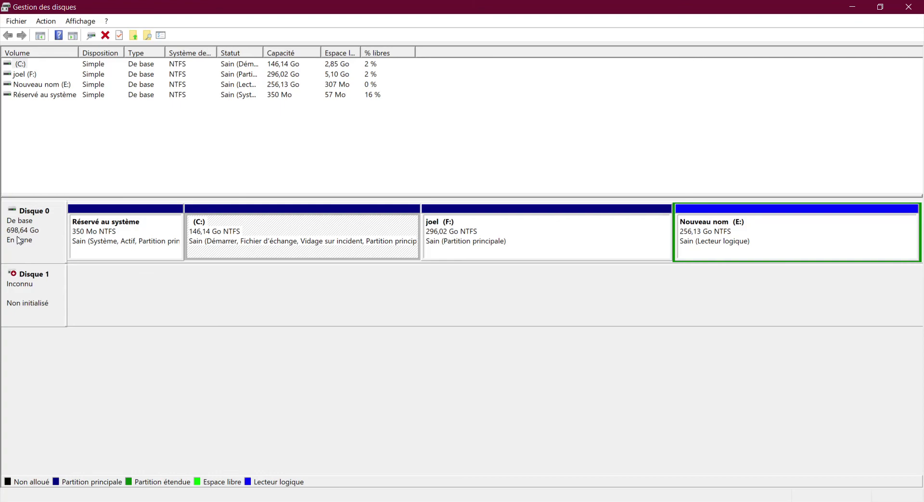
left_click(909, 6)
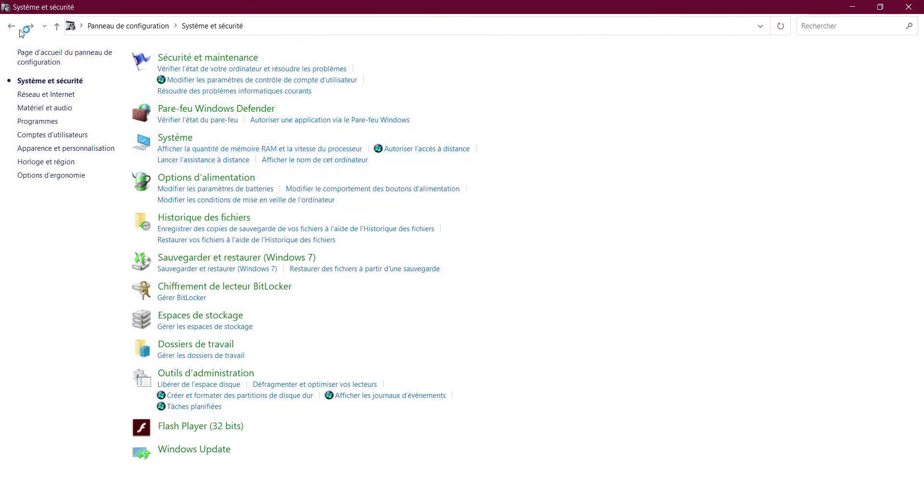
Step: Search for "afficher le nom", open Afficher le nom de votre PC, and review the device and Windows specifications
key("super")
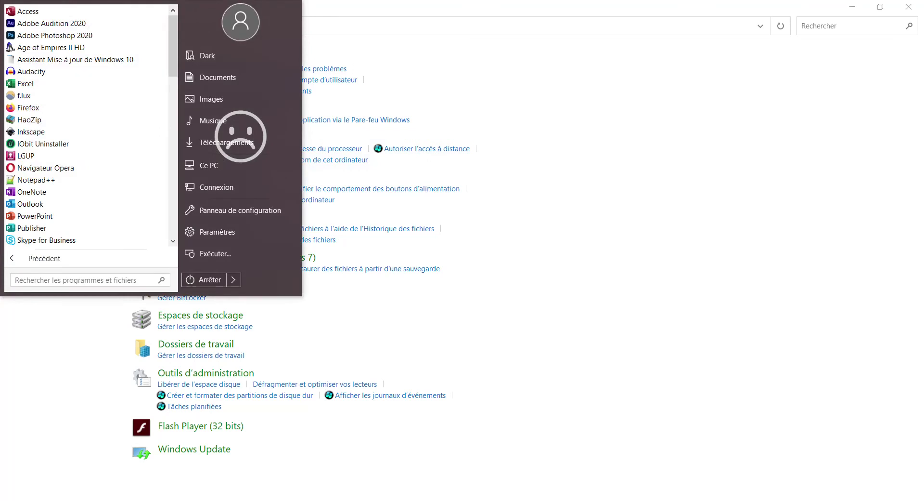
type("affic")
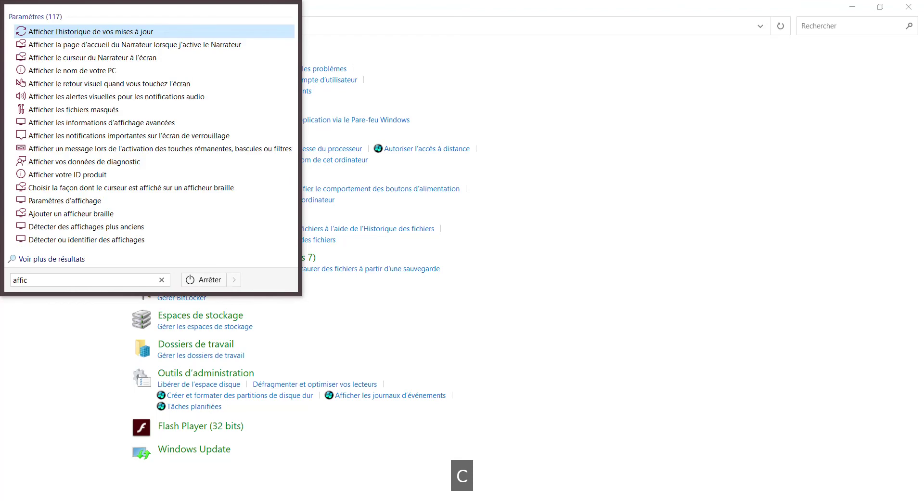
type("her le   ")
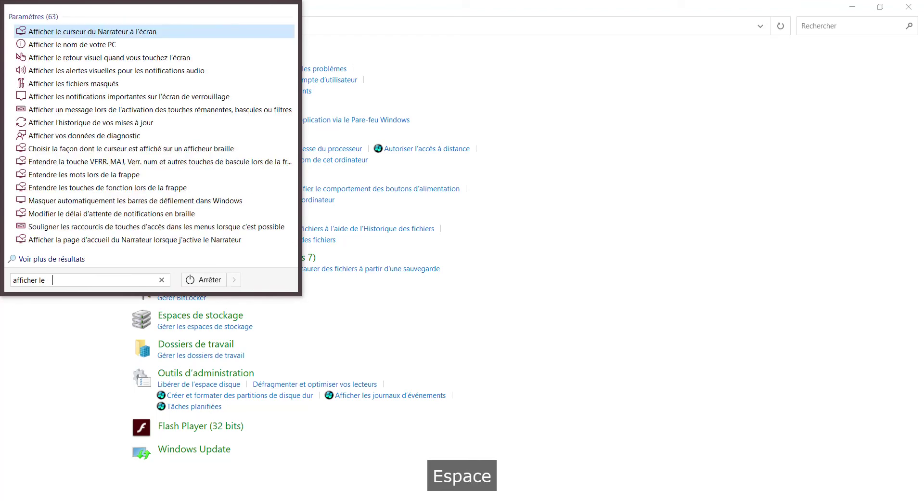
type("nom")
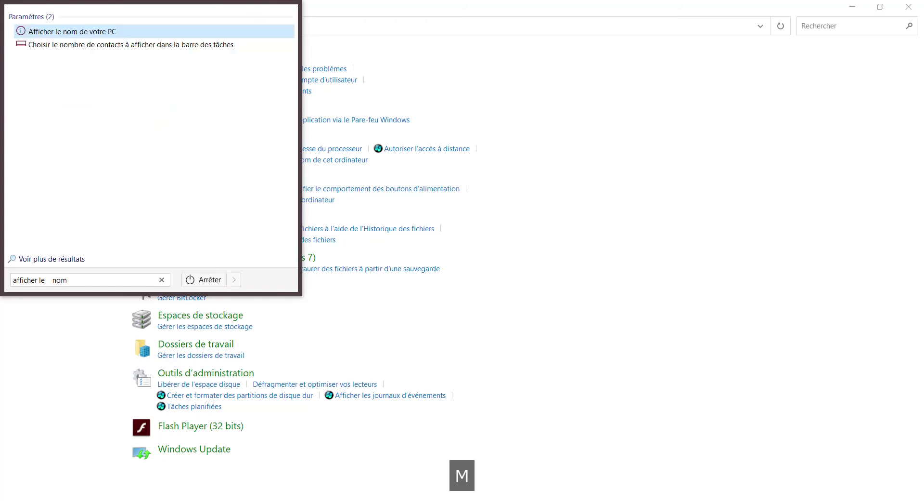
key("Return")
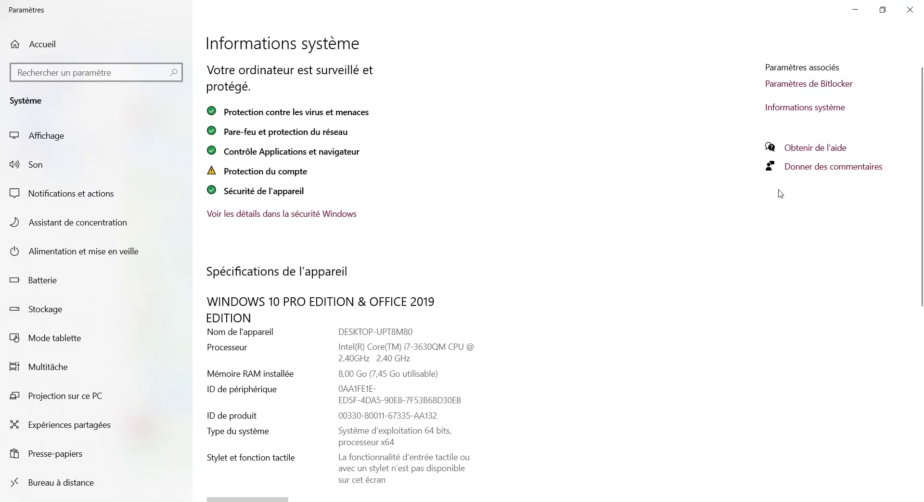
mouse_move(921, 123)
left_mouse_down()
mouse_move(921, 202)
mouse_move(920, 134)
left_mouse_up()
scroll(920, 133, "down", 5)
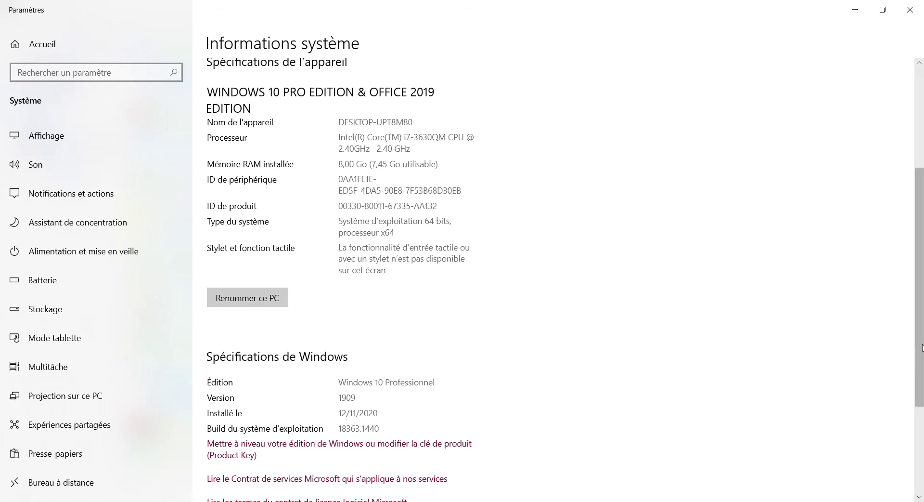
left_click_drag(922, 202, 899, 117)
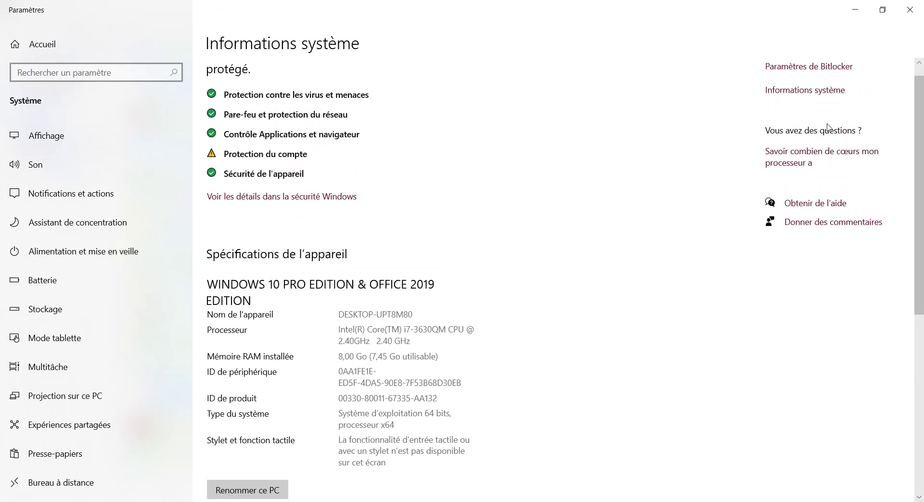
Step: Check the Stockage settings, review the Affichage settings, and open Paramètres d'affichage avancés
left_click(77, 338)
left_click(75, 321)
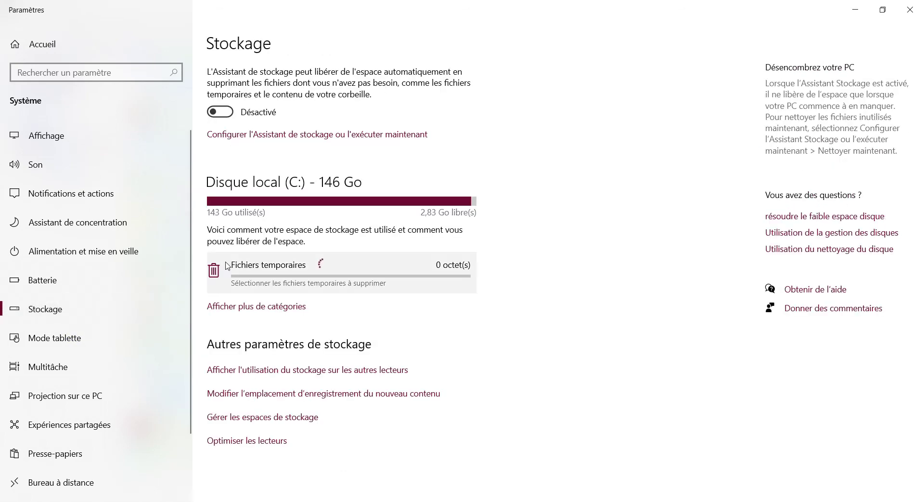
left_click(77, 140)
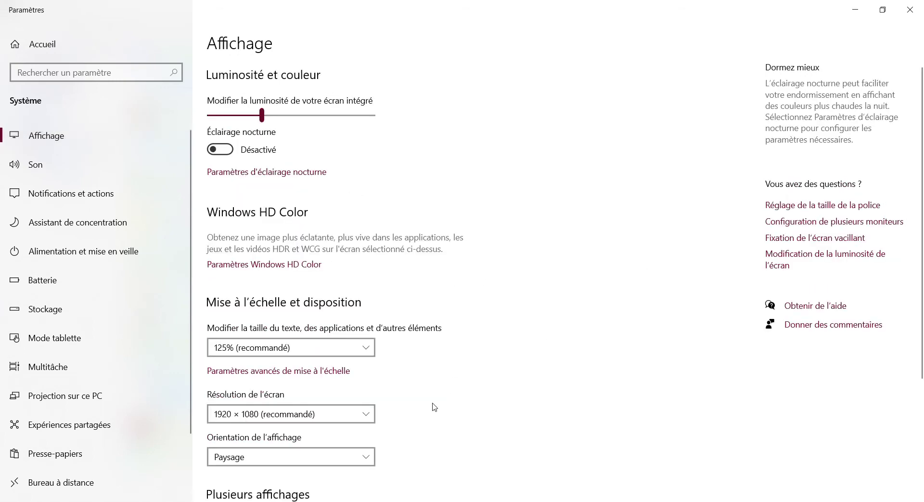
left_click_drag(923, 105, 923, 256)
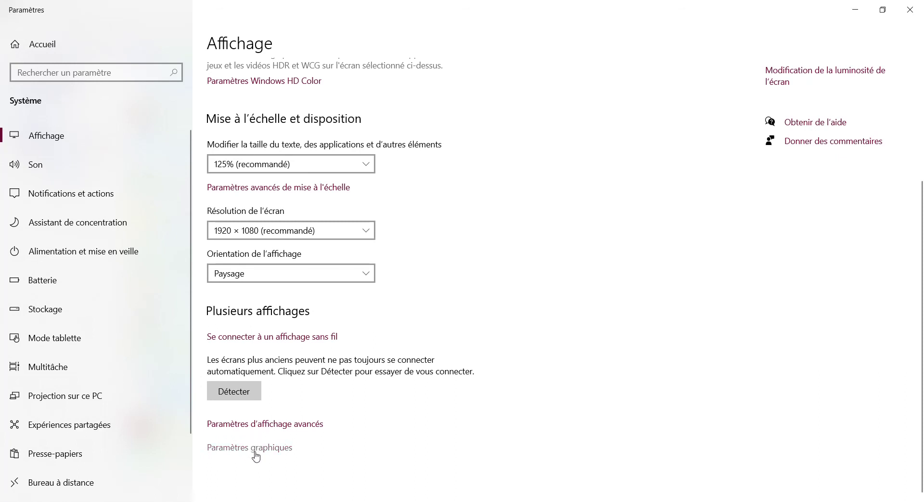
left_click(255, 424)
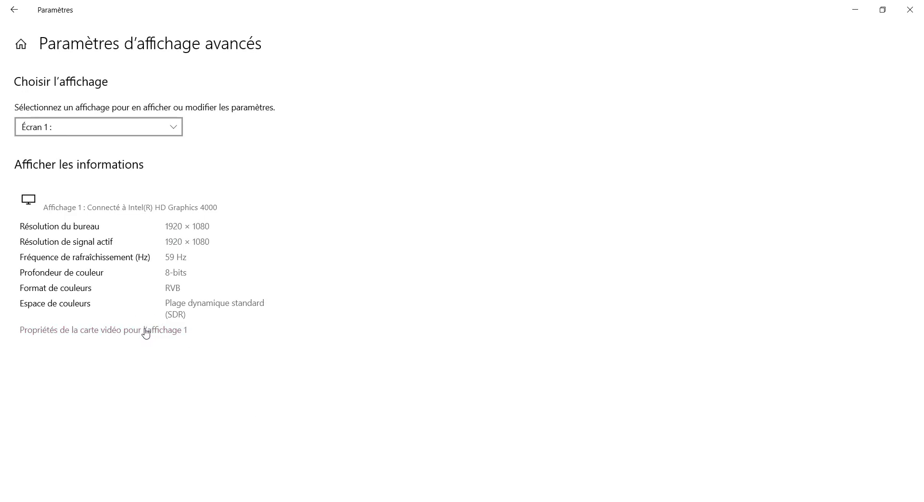
Step: View the video card properties for display 1, including the Intel graphics control panel page and the card information, and close them
left_click(125, 332)
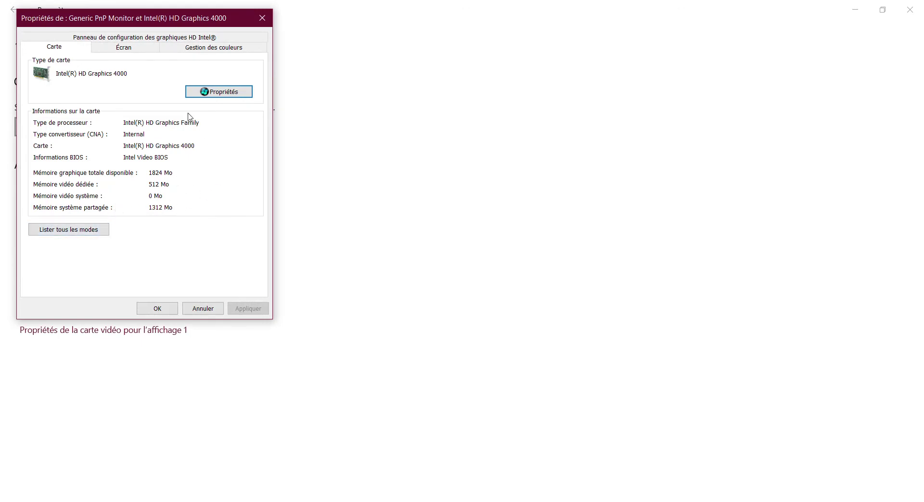
left_click_drag(146, 24, 256, 26)
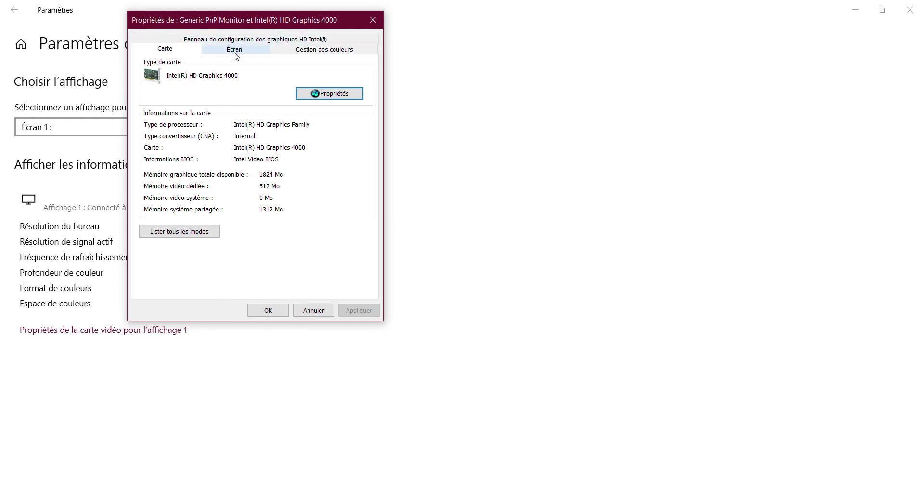
left_click(228, 40)
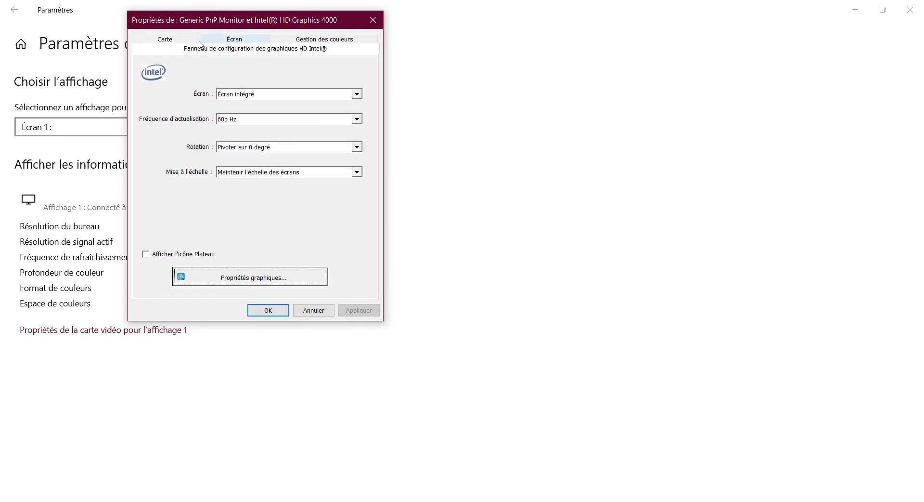
left_click(175, 38)
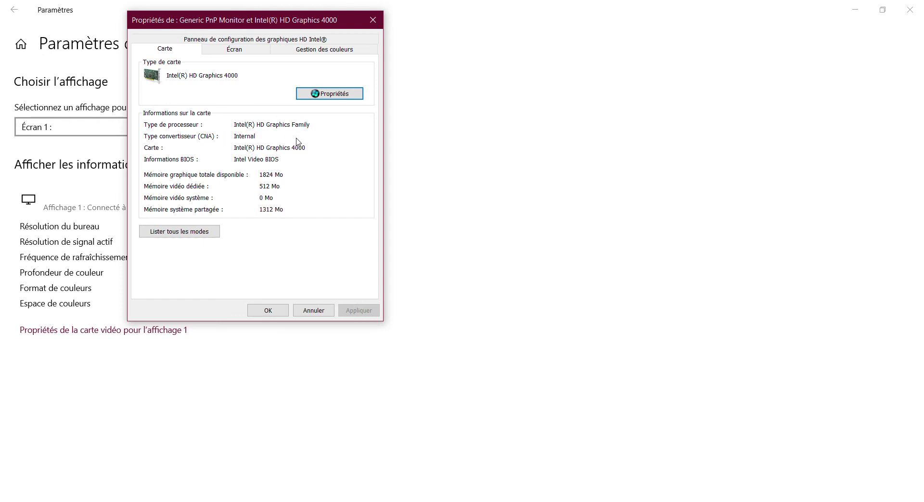
left_click(372, 19)
Step: Minimize Paramètres and close the Panneau de configuration and Ce PC windows
left_click(856, 9)
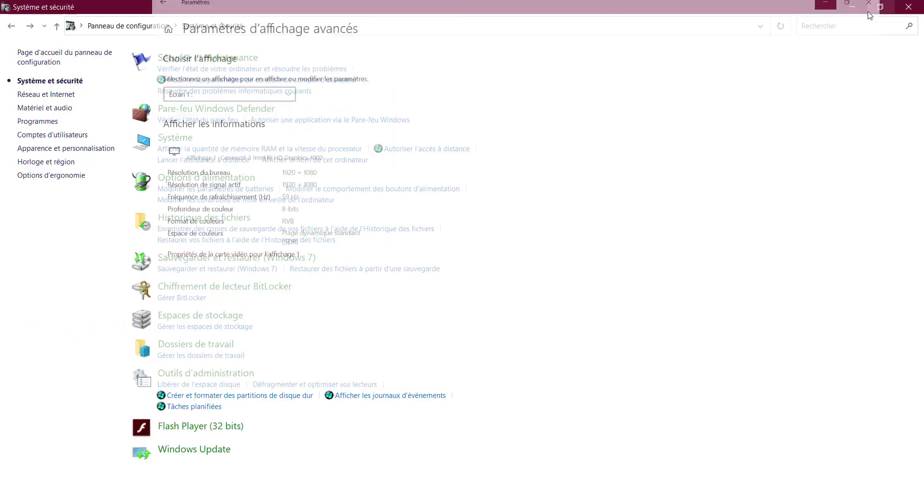
left_click(908, 7)
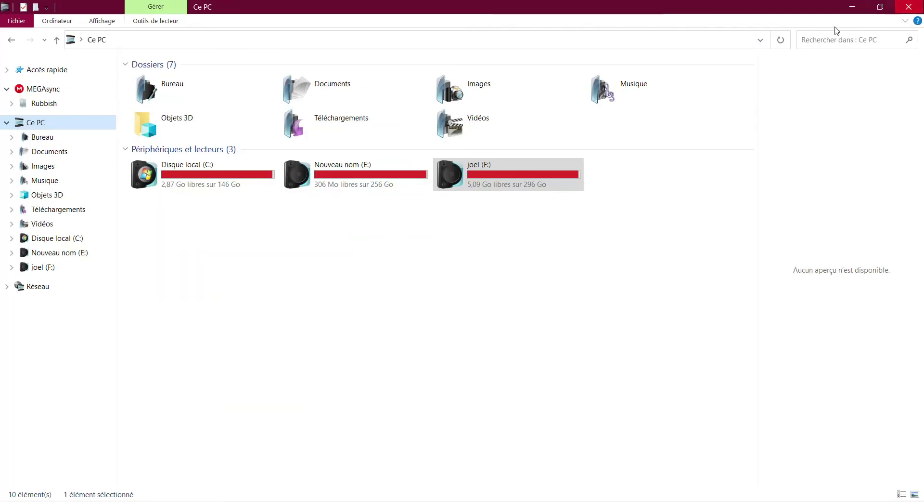
left_click(908, 7)
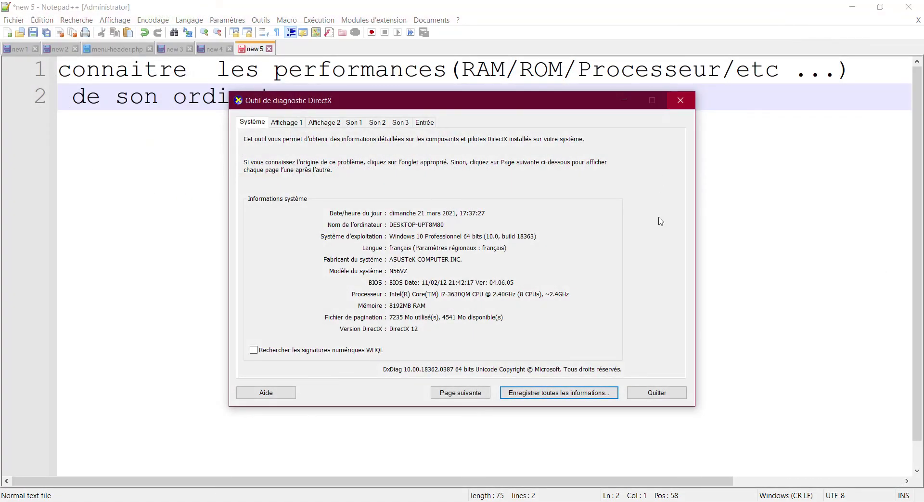